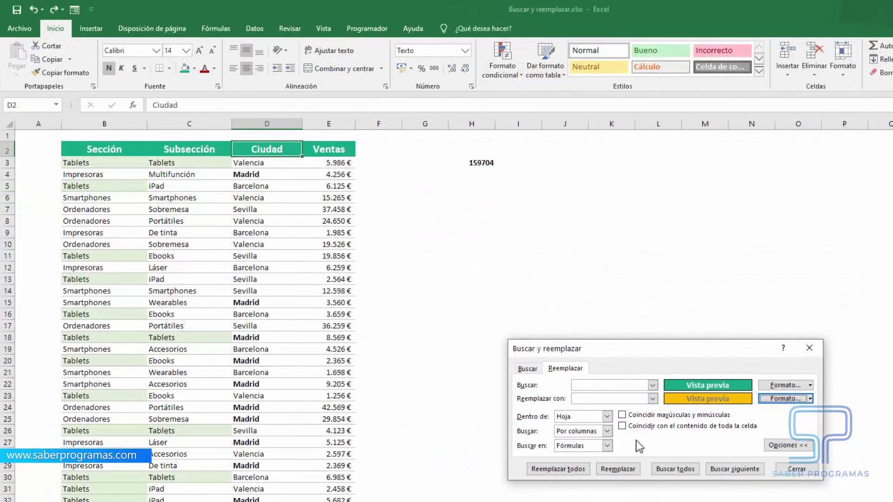
Replace the green header format with the orange one everywhere, making 4 replacements
{"action": "left_click", "coordinate": [557, 470]}
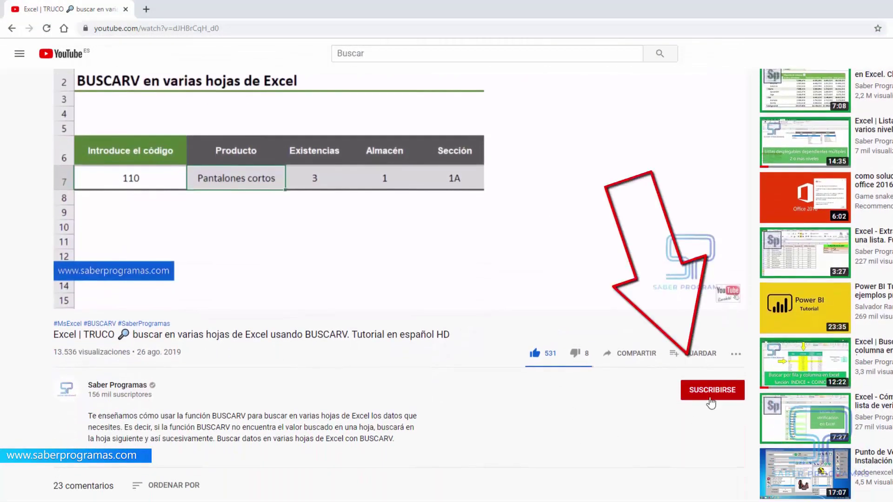
Subscribe to the Saber Programas channel and set its notifications to Todas
{"action": "left_click", "coordinate": [710, 398]}
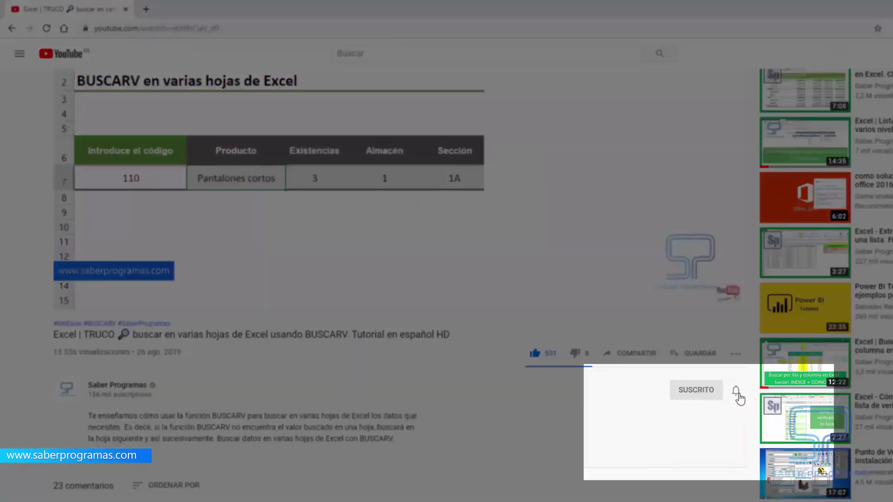
{"action": "left_click", "coordinate": [735, 391]}
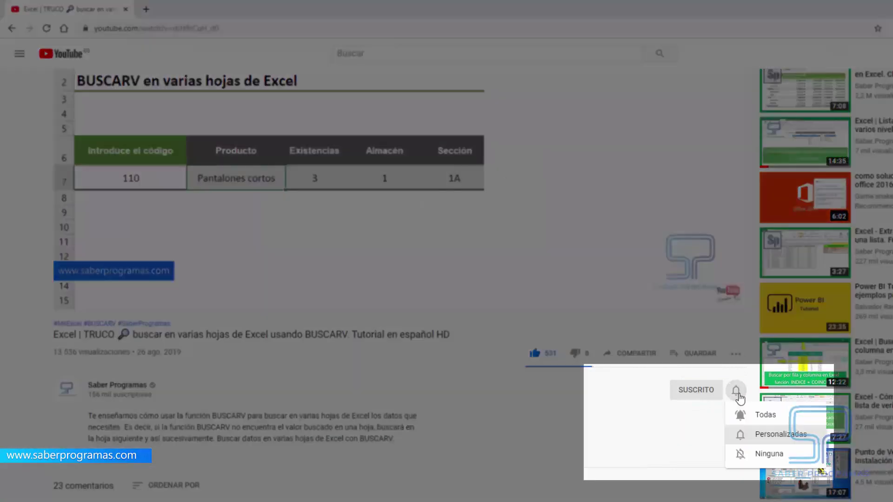
{"action": "left_click", "coordinate": [751, 415]}
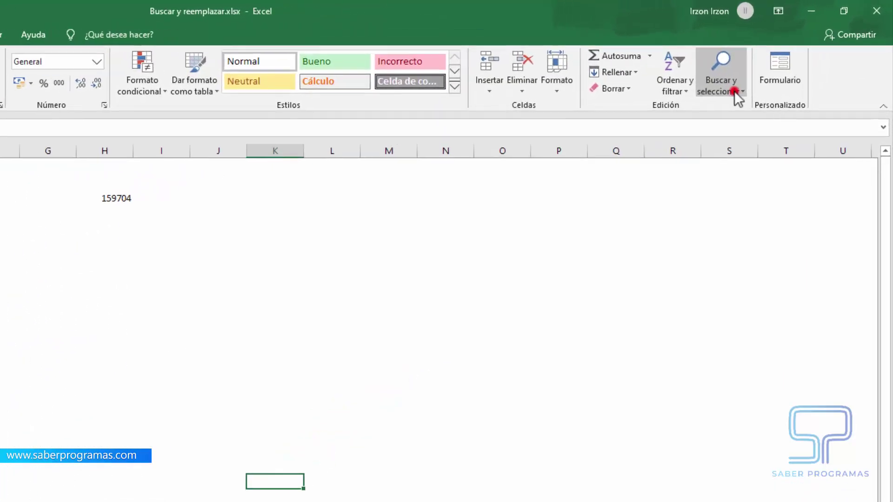
Show the Buscar y seleccionar commands from the Inicio tab's Edición group
{"action": "left_click", "coordinate": [788, 59]}
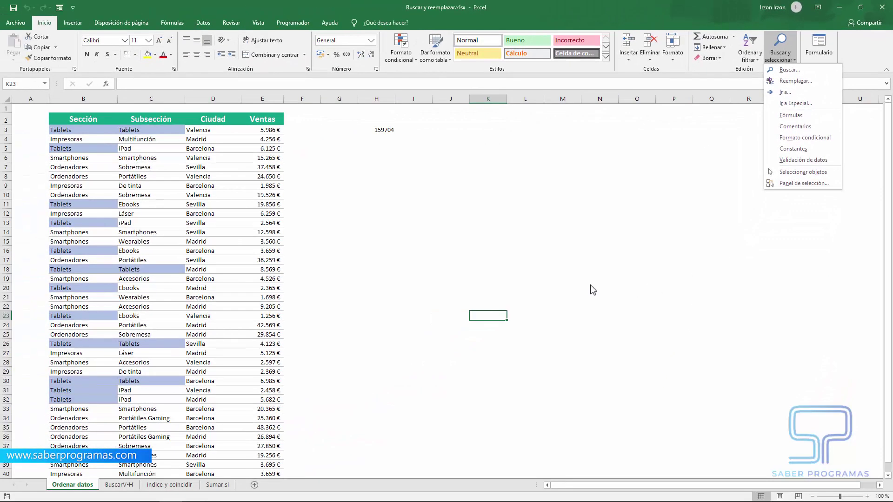
Bring up Buscar y reemplazar with Ctrl+B, move it lower, and expand its Opciones
{"action": "left_click", "coordinate": [591, 285]}
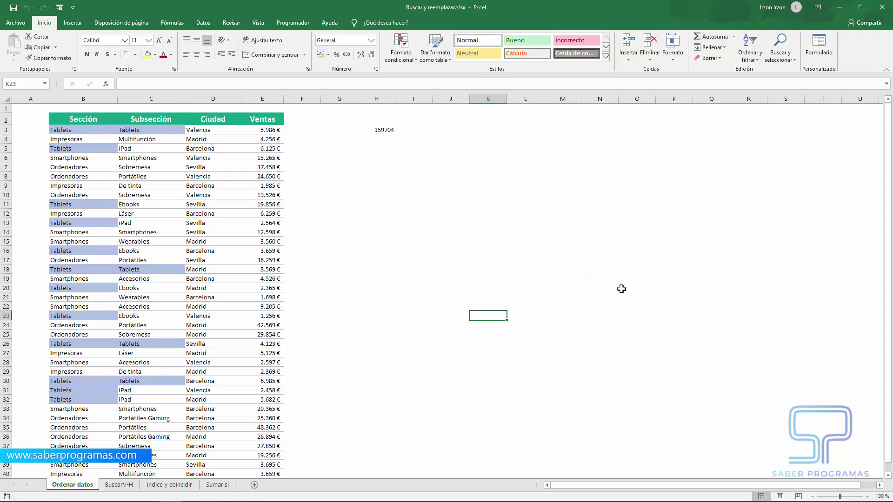
{"action": "key", "text": "ctrl+b"}
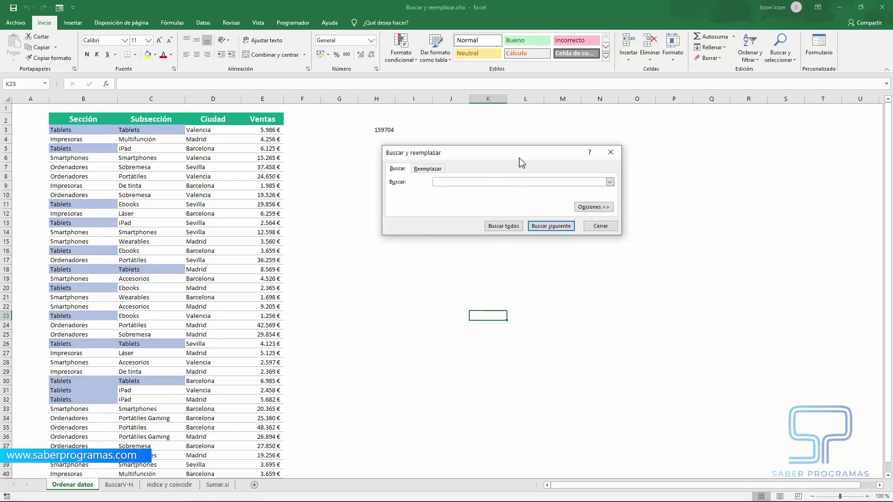
{"action": "left_click_drag", "start_coordinate": [520, 161], "coordinate": [515, 204]}
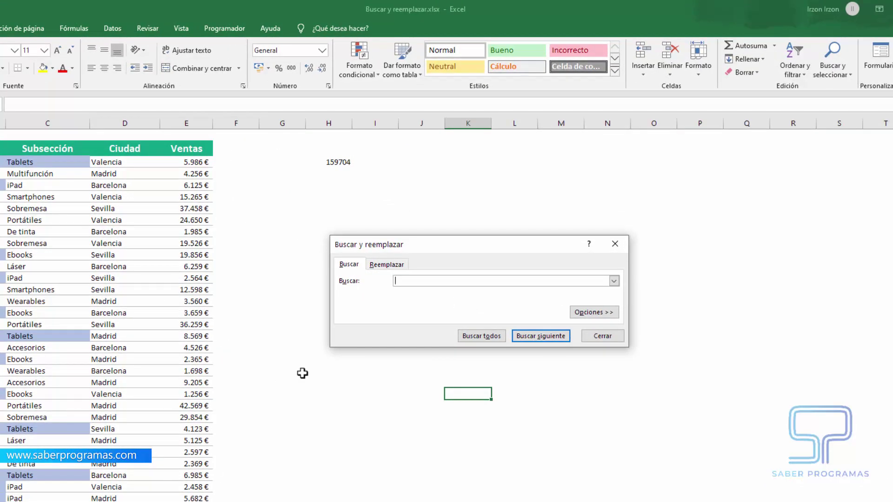
{"action": "left_click", "coordinate": [582, 314]}
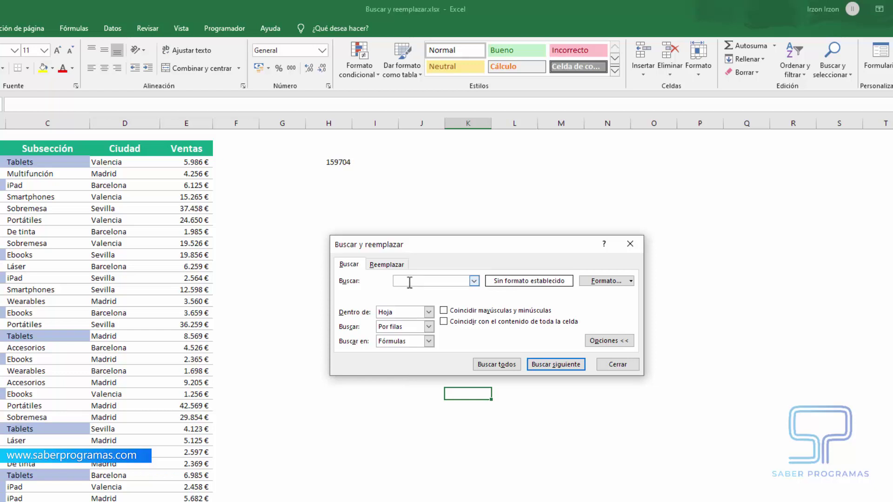
Search for 'Madrid' within the whole Libro, keeping the search order Por filas
{"action": "type", "text": "Madrid"}
{"action": "left_click", "coordinate": [428, 312]}
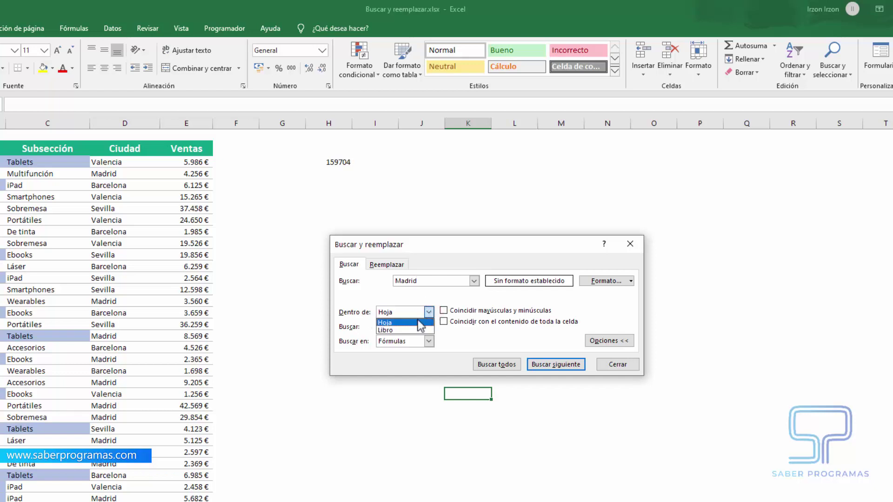
{"action": "left_click", "coordinate": [396, 331]}
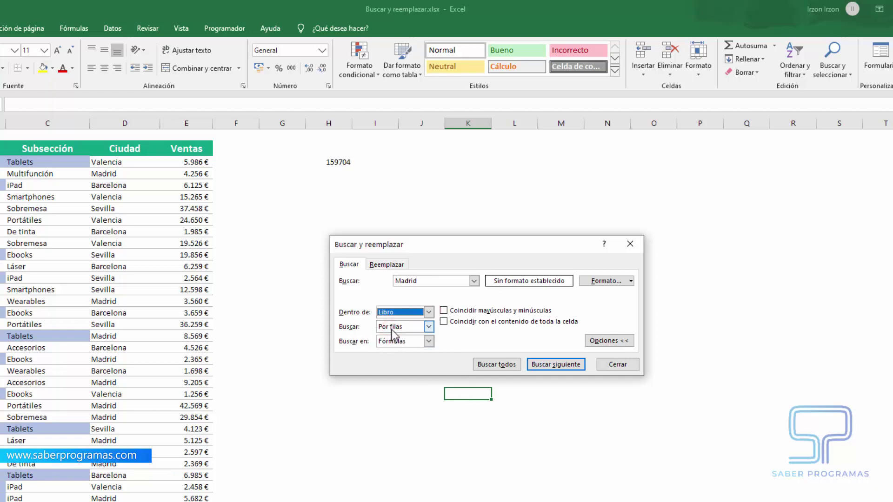
{"action": "left_click", "coordinate": [421, 327]}
{"action": "left_click", "coordinate": [409, 343]}
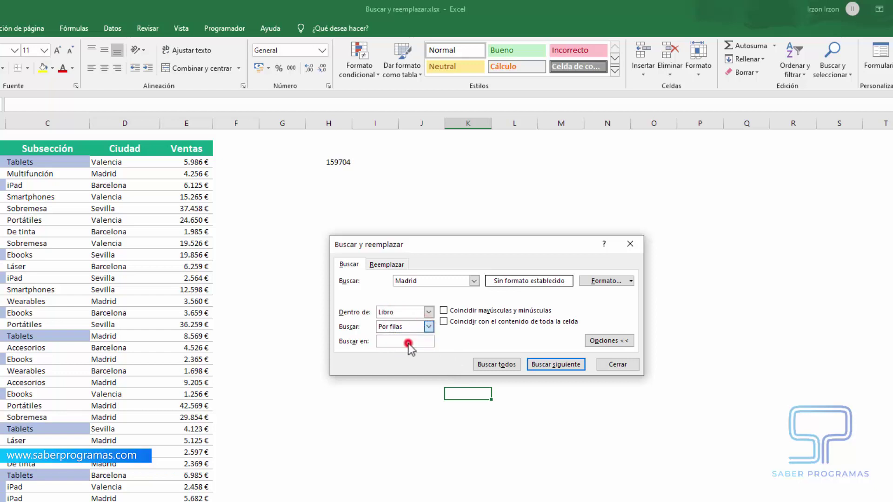
{"action": "left_click", "coordinate": [429, 327]}
{"action": "left_click", "coordinate": [404, 346]}
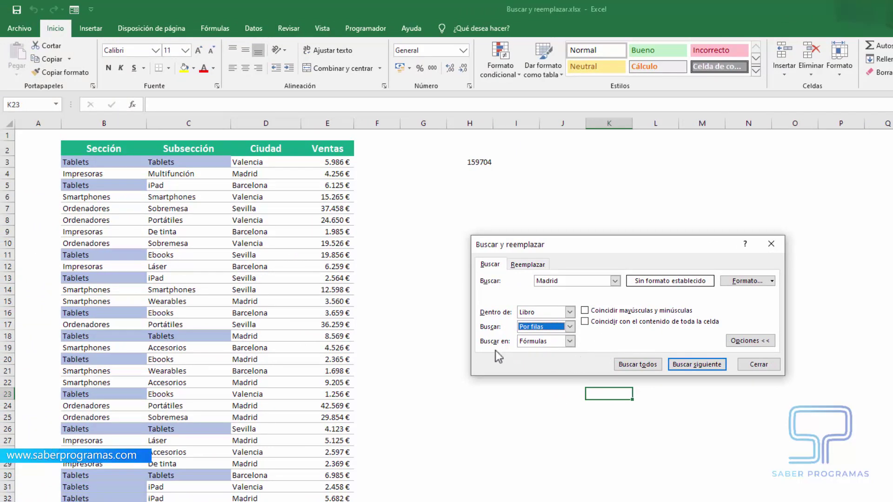
Find all comments mentioning Madrid, check the G13 match on BuscarV-H, then return to Ordenar datos
{"action": "left_click", "coordinate": [570, 341]}
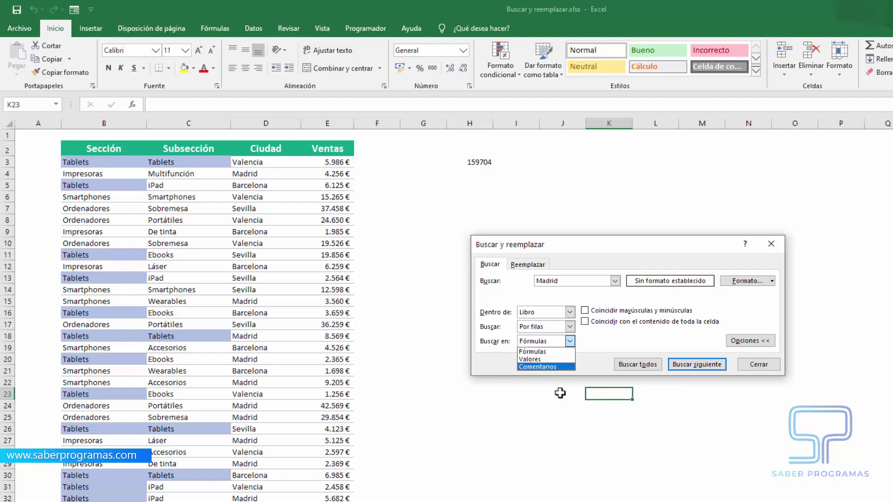
{"action": "left_click", "coordinate": [539, 367]}
{"action": "left_click", "coordinate": [569, 342]}
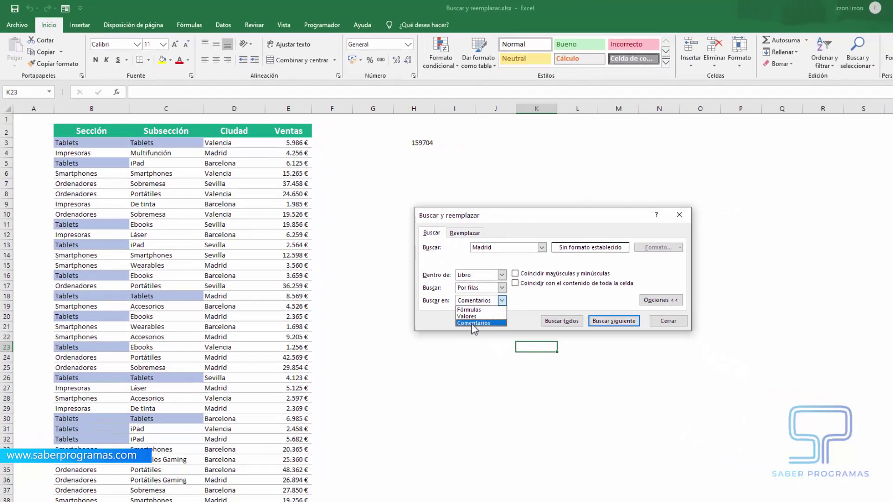
{"action": "left_click", "coordinate": [536, 368]}
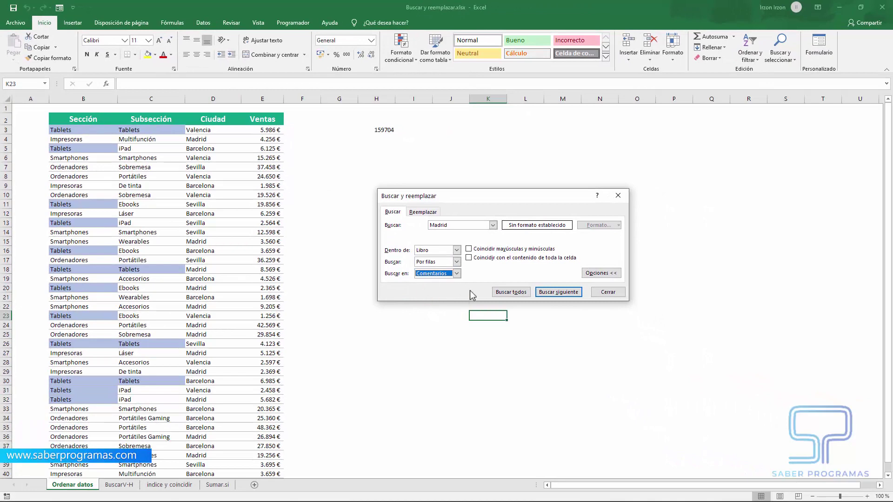
{"action": "left_click", "coordinate": [504, 292]}
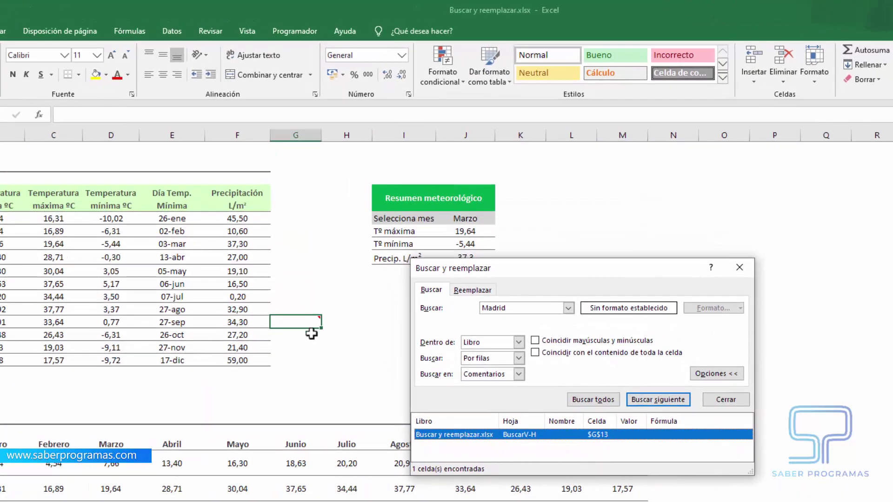
{"action": "left_click", "coordinate": [300, 321]}
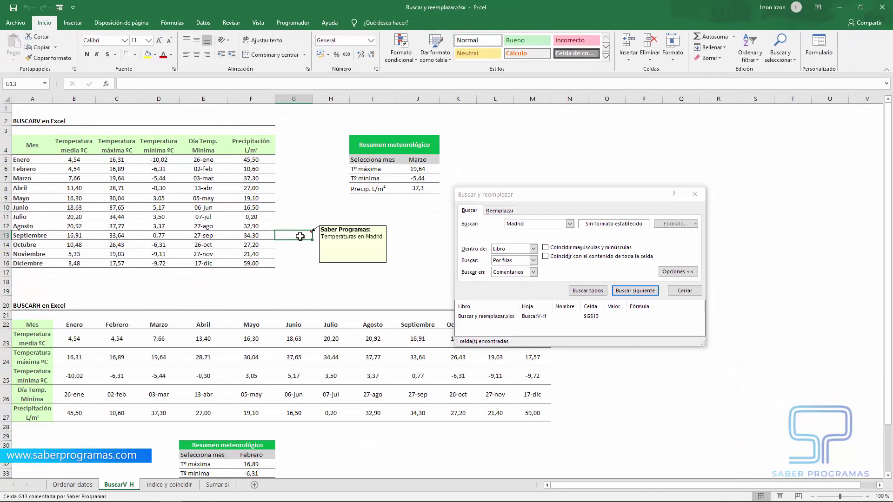
{"action": "left_click", "coordinate": [684, 291]}
{"action": "left_click", "coordinate": [72, 484]}
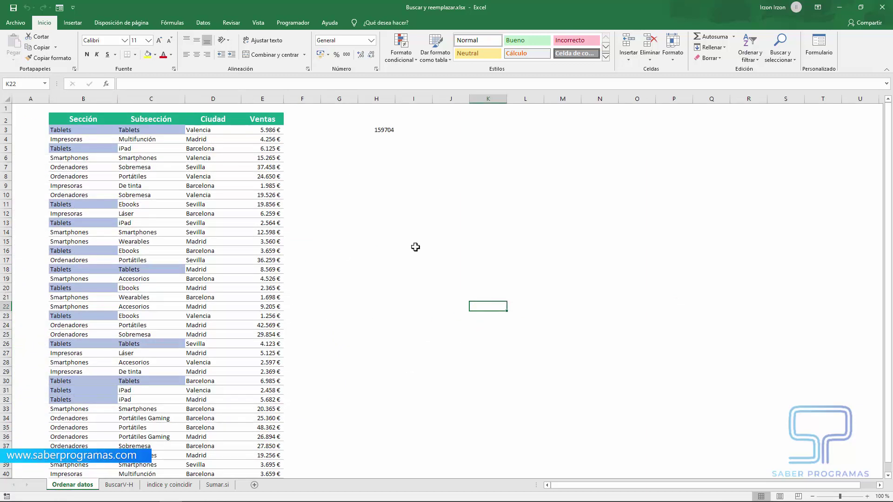
Find all cells valued Madrid in Valores, enlarging the dialog to show all 15 results
{"action": "key", "text": "ctrl+b"}
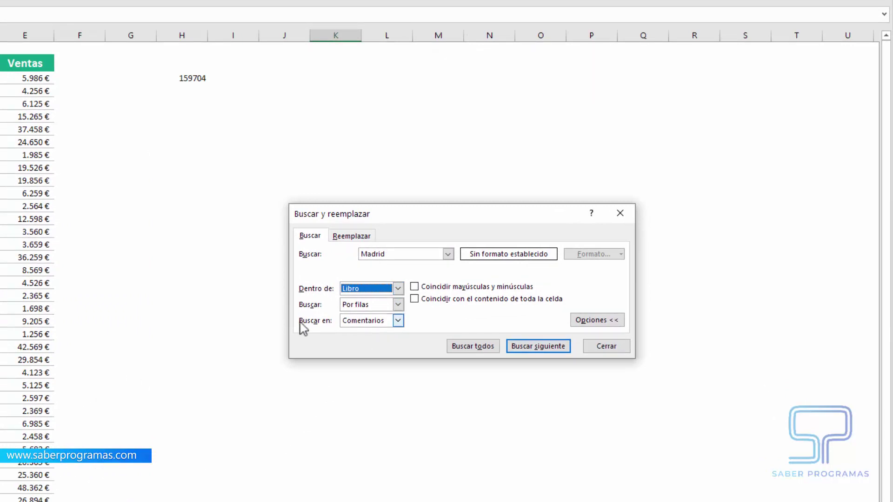
{"action": "left_click", "coordinate": [398, 320]}
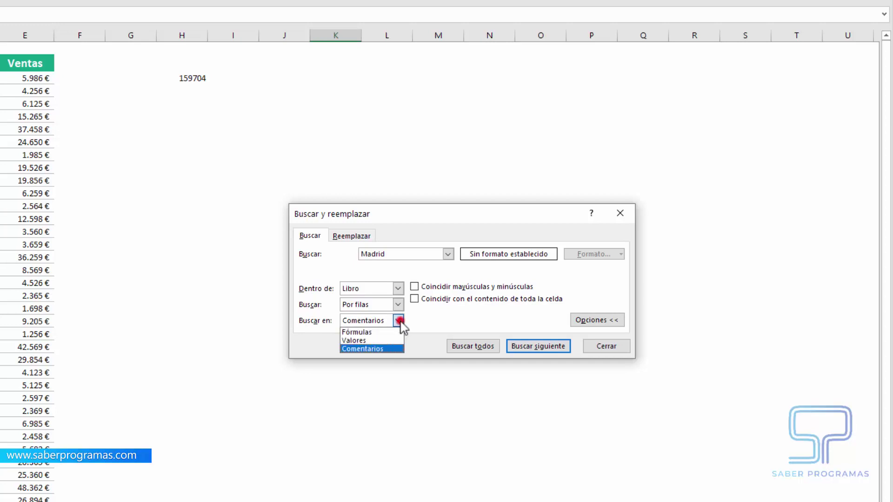
{"action": "left_click", "coordinate": [356, 341]}
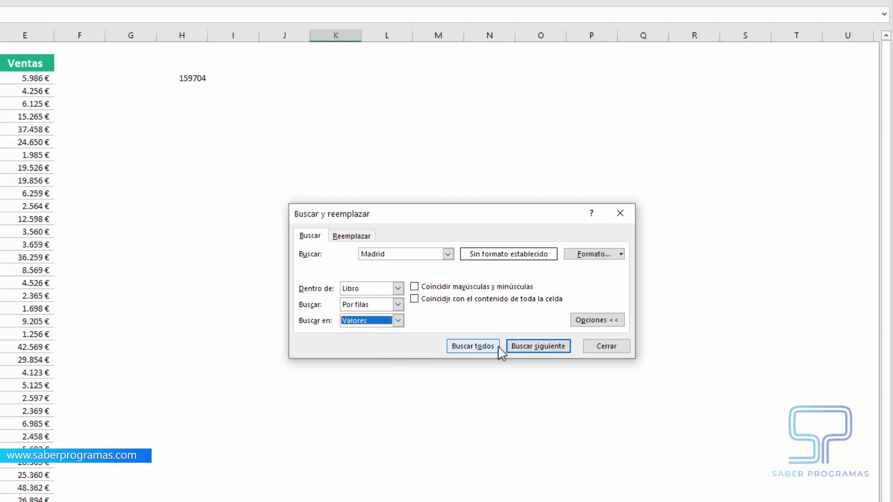
{"action": "left_click", "coordinate": [483, 349]}
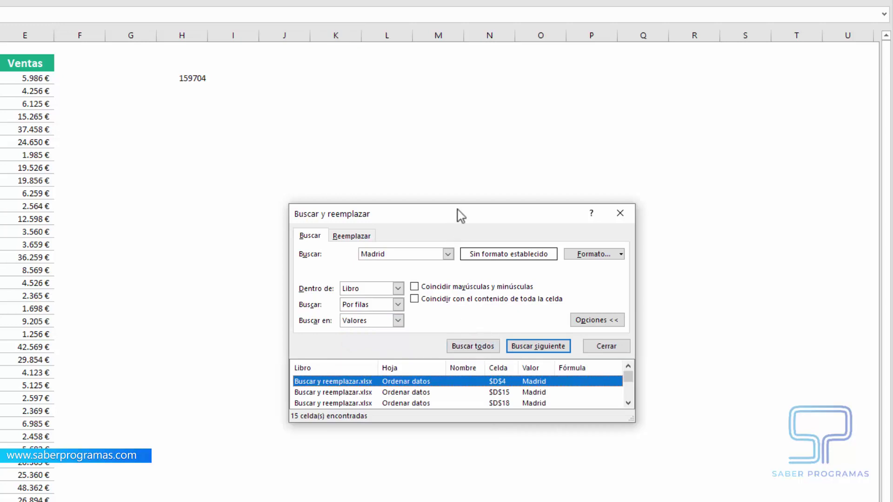
{"action": "left_click_drag", "start_coordinate": [461, 215], "coordinate": [388, 87]}
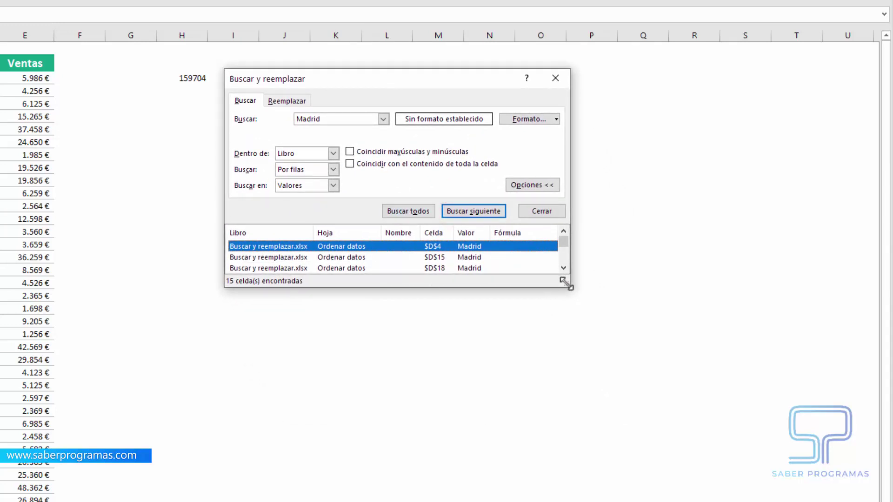
{"action": "left_click_drag", "start_coordinate": [566, 284], "coordinate": [536, 431]}
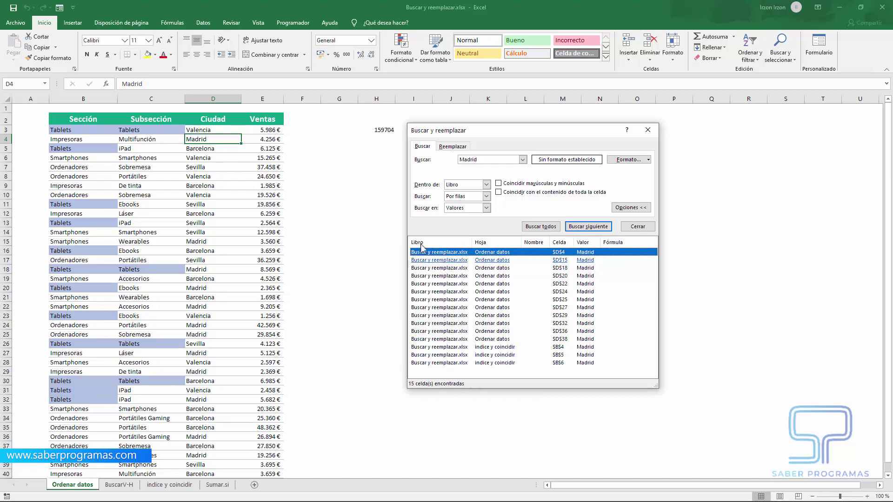
{"action": "left_click", "coordinate": [445, 355]}
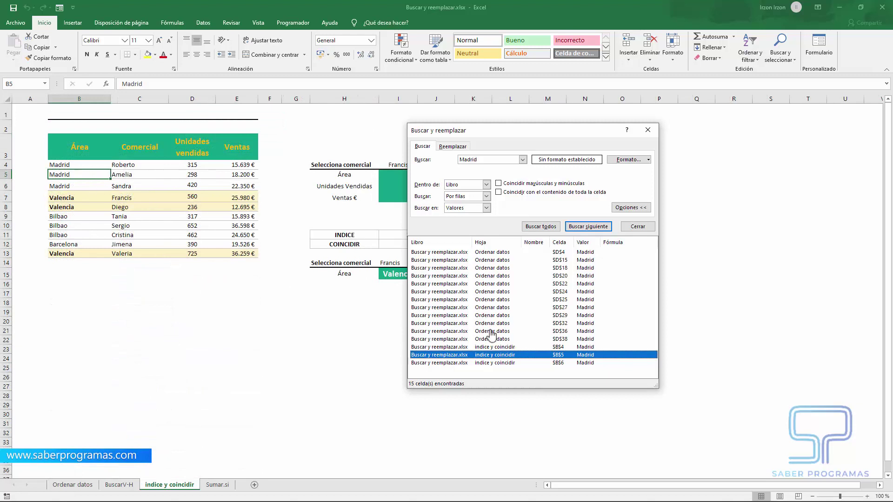
{"action": "left_click", "coordinate": [452, 252]}
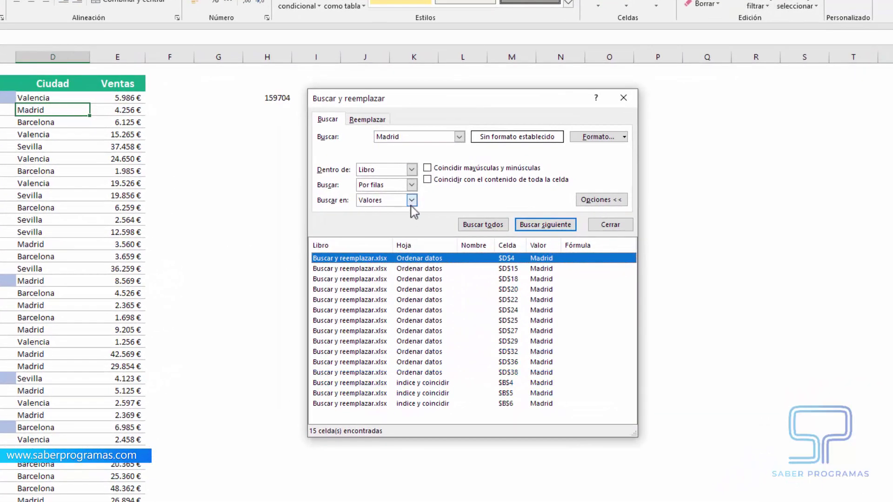
Search Fórmulas for Madrid, getting 16 results including H3's SUMAR.SI, and widen the dialog
{"action": "left_click", "coordinate": [411, 201]}
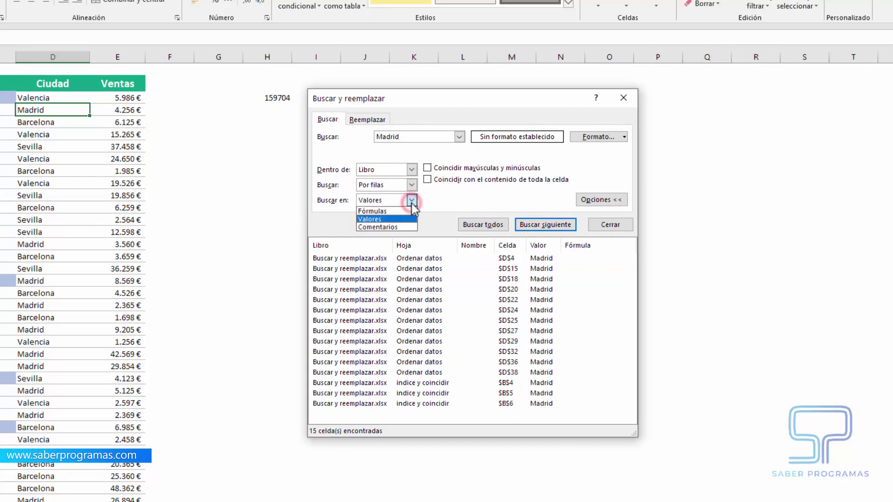
{"action": "left_click", "coordinate": [373, 212]}
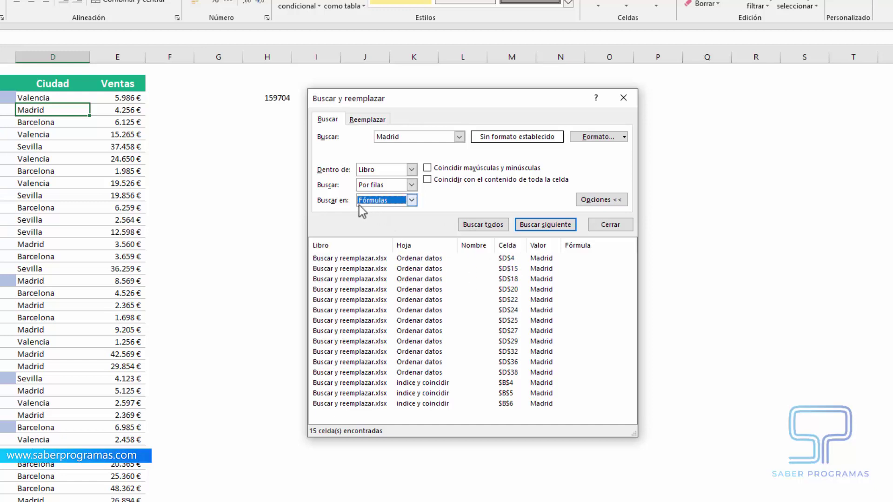
{"action": "left_click", "coordinate": [481, 225]}
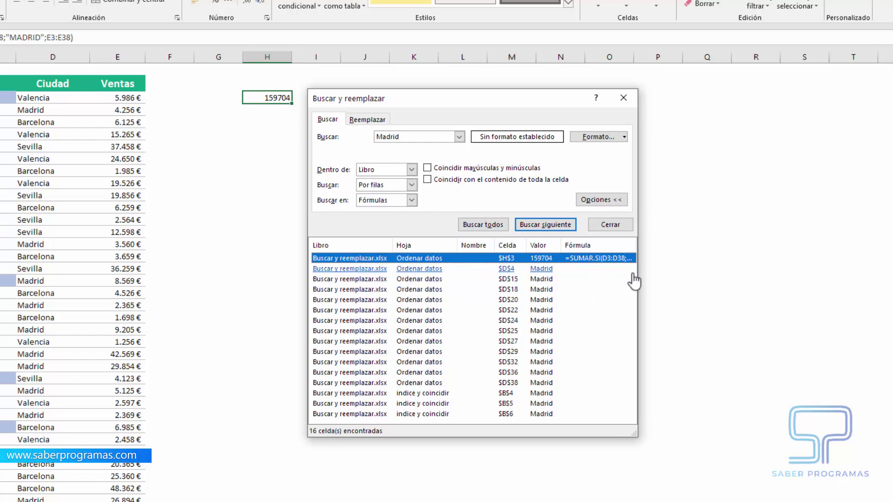
{"action": "left_click_drag", "start_coordinate": [638, 284], "coordinate": [713, 284]}
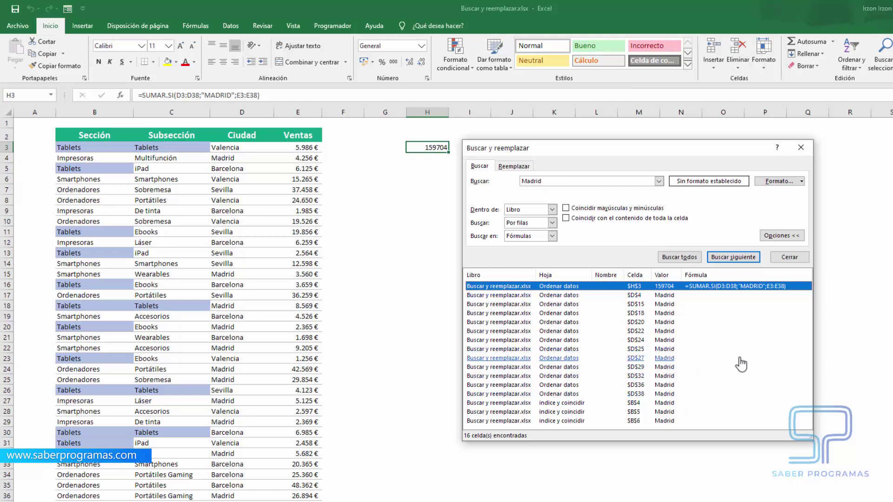
Select every Madrid result, including H3's 159704, and make them bold
{"action": "left_click", "coordinate": [564, 296], "text": "shift"}
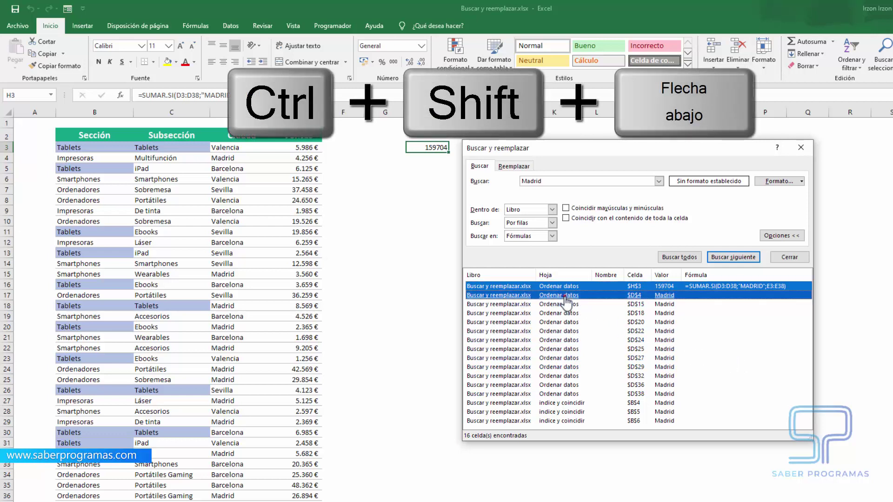
{"action": "left_click", "coordinate": [540, 305], "text": "shift"}
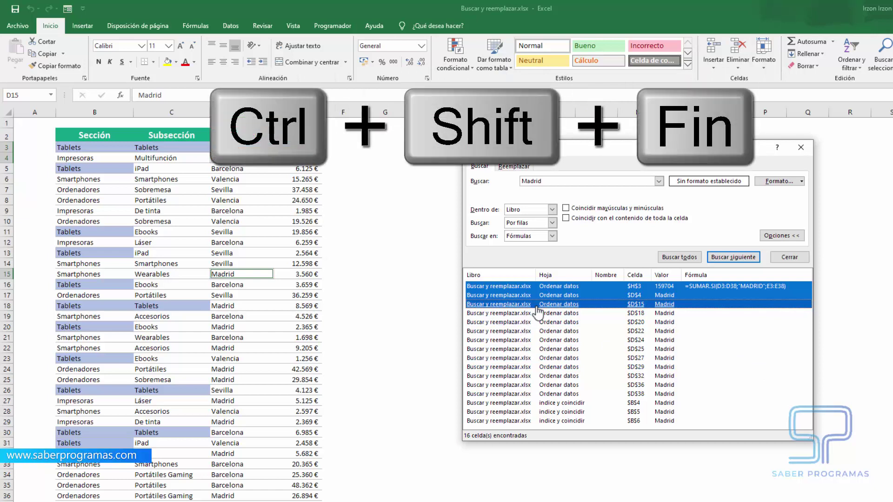
{"action": "key", "text": "ctrl+shift+End"}
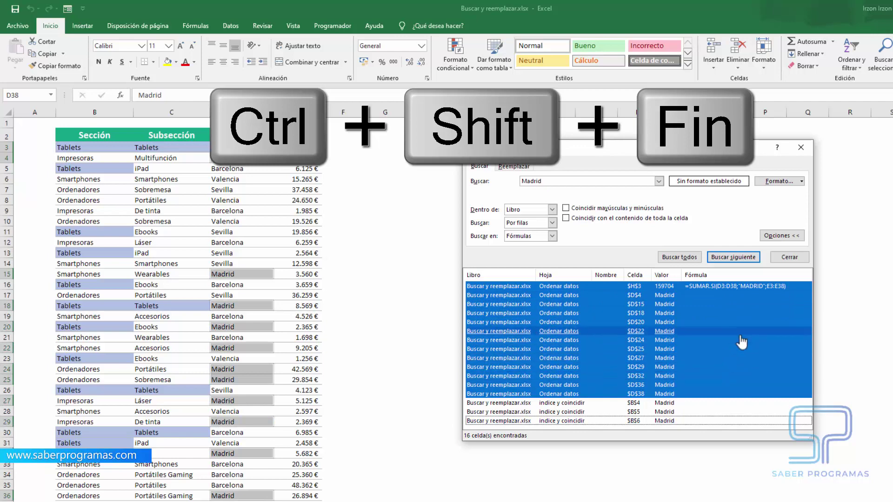
{"action": "left_click", "coordinate": [789, 257]}
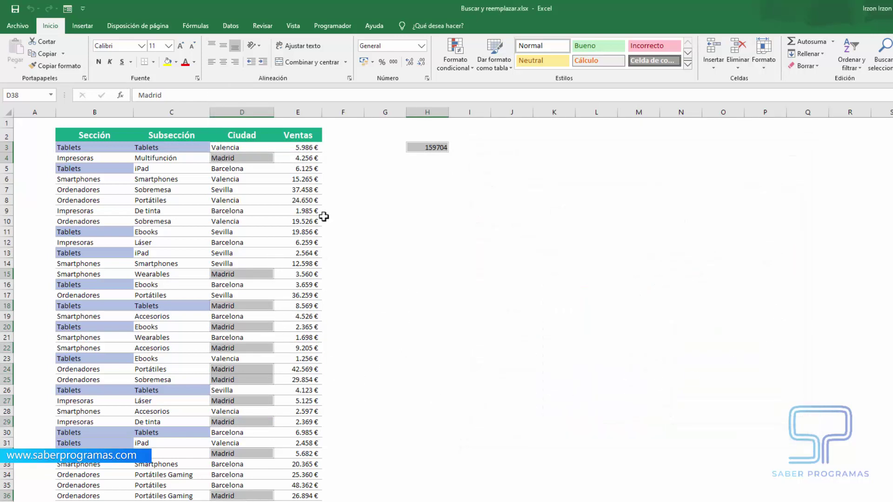
{"action": "left_click", "coordinate": [98, 62]}
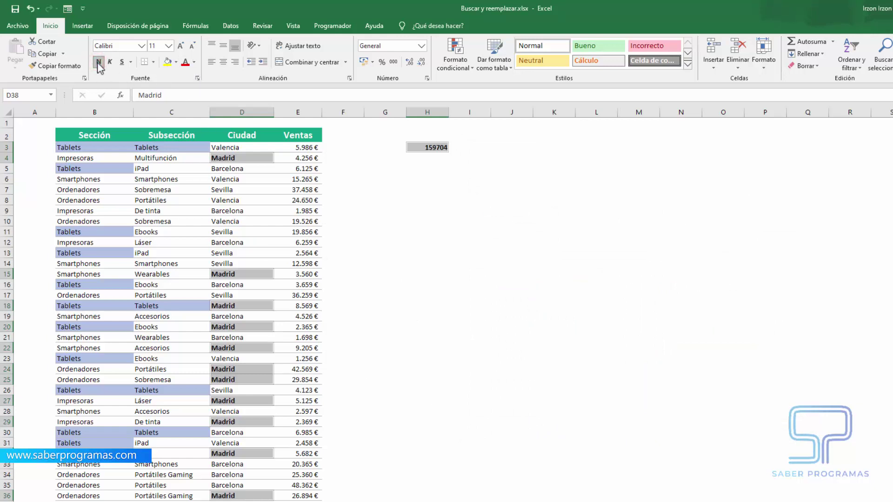
Apply dark red font to the selected Madrid cells and the 159704 total, then deselect
{"action": "left_click", "coordinate": [194, 62]}
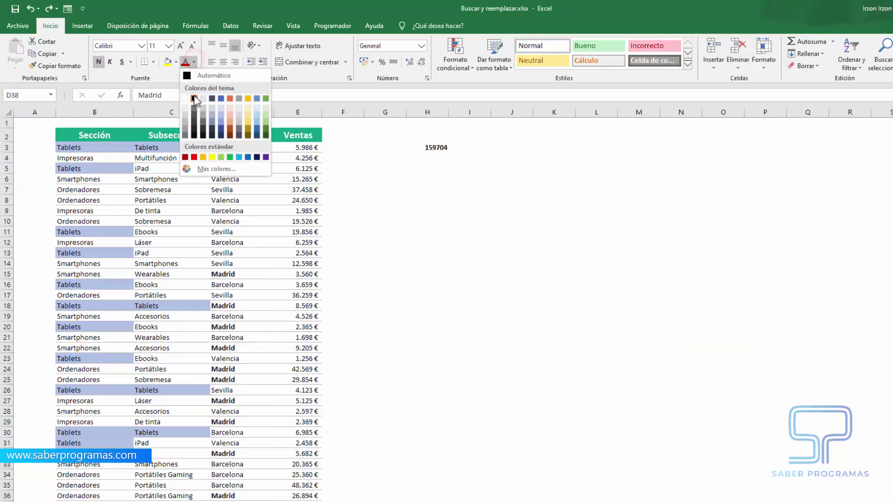
{"action": "left_click", "coordinate": [185, 157]}
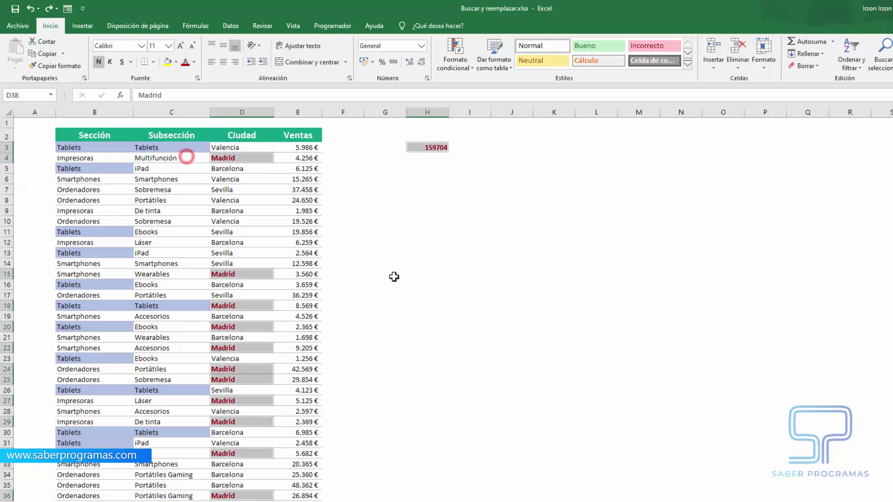
{"action": "left_click", "coordinate": [456, 347]}
{"action": "left_click", "coordinate": [427, 283]}
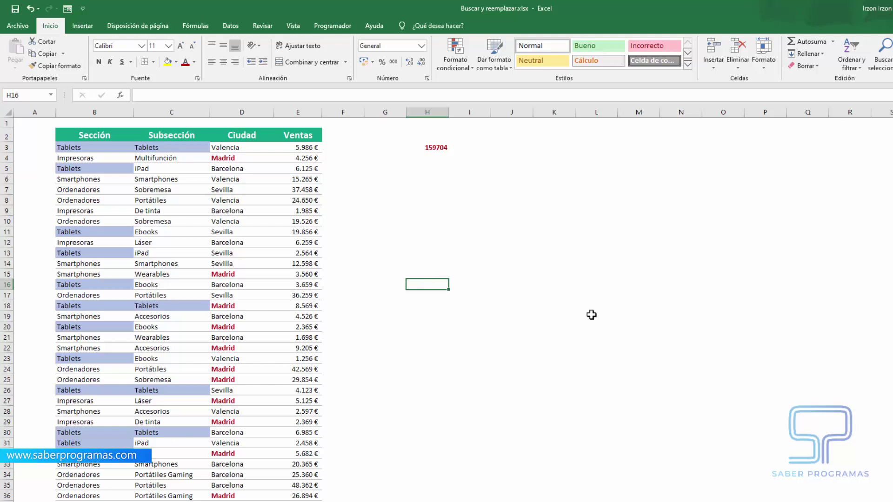
Run a case-sensitive search for lowercase 'madrid' and dismiss the nothing-found message
{"action": "key", "text": "ctrl+b"}
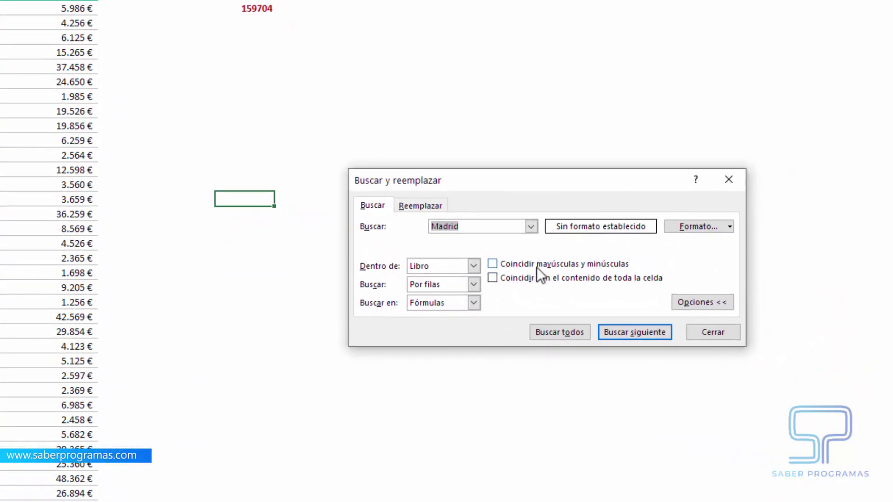
{"action": "left_click", "coordinate": [499, 267]}
{"action": "left_click", "coordinate": [492, 263]}
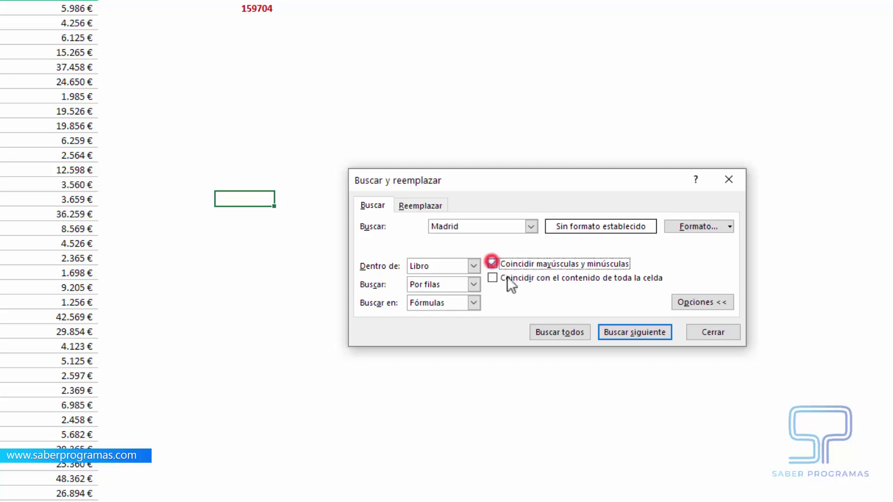
{"action": "left_click", "coordinate": [441, 227]}
{"action": "key", "text": "BackSpace"}
{"action": "type", "text": "m"}
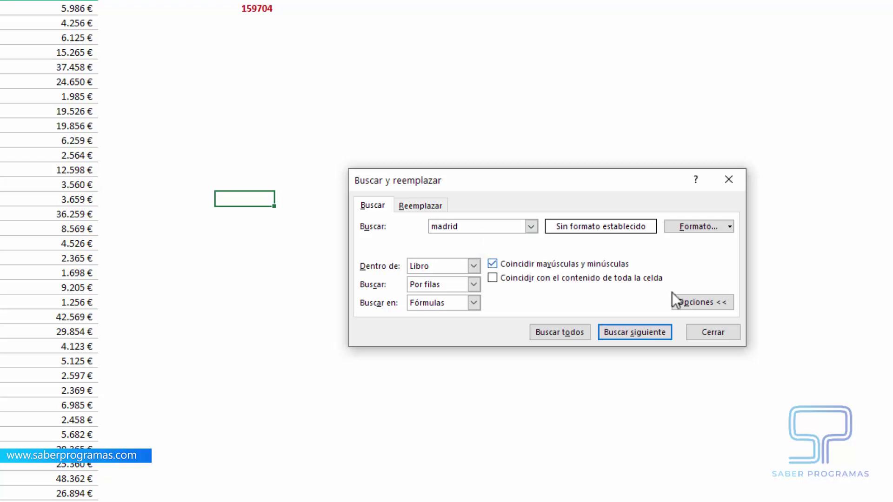
{"action": "left_click", "coordinate": [573, 332]}
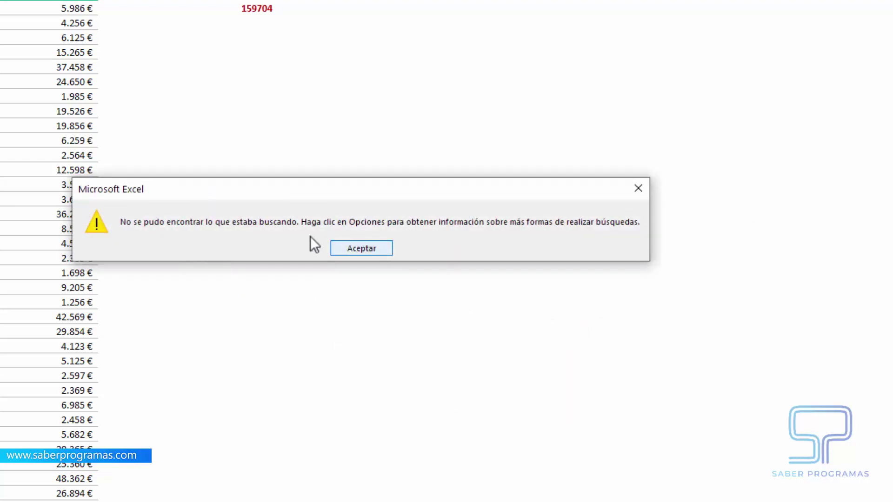
{"action": "left_click", "coordinate": [375, 250]}
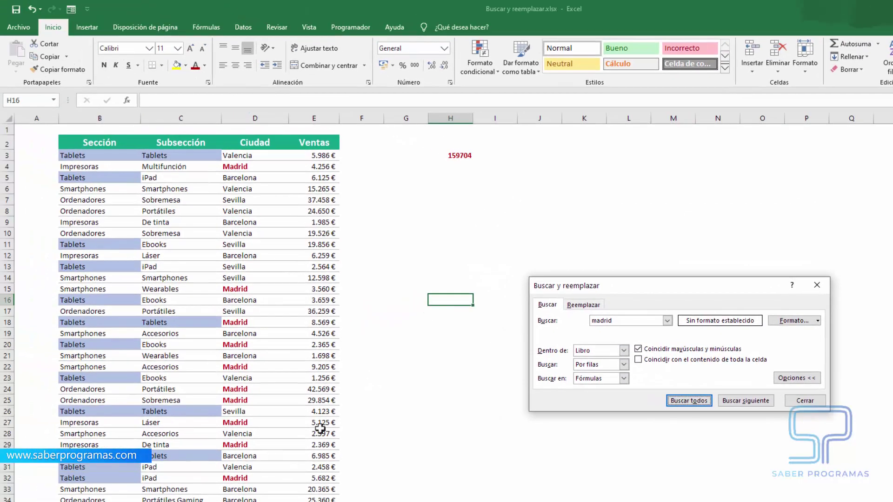
Replace the first letter of the search word in the Buscar field
{"action": "left_click", "coordinate": [596, 321]}
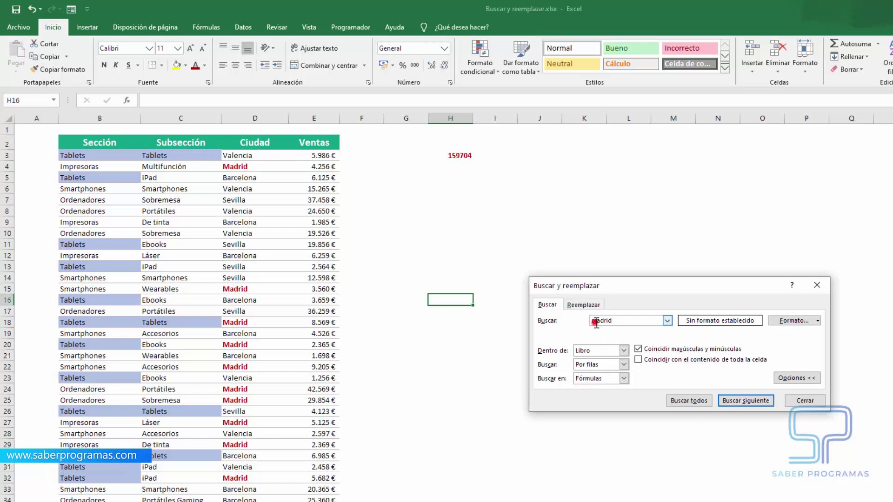
{"action": "key", "text": "BackSpace"}
{"action": "type", "text": "m"}
Without case matching, list all six cells containing 'portátiles'
{"action": "left_click", "coordinate": [638, 349]}
{"action": "double_click", "coordinate": [622, 321]}
{"action": "type", "text": "portátiles"}
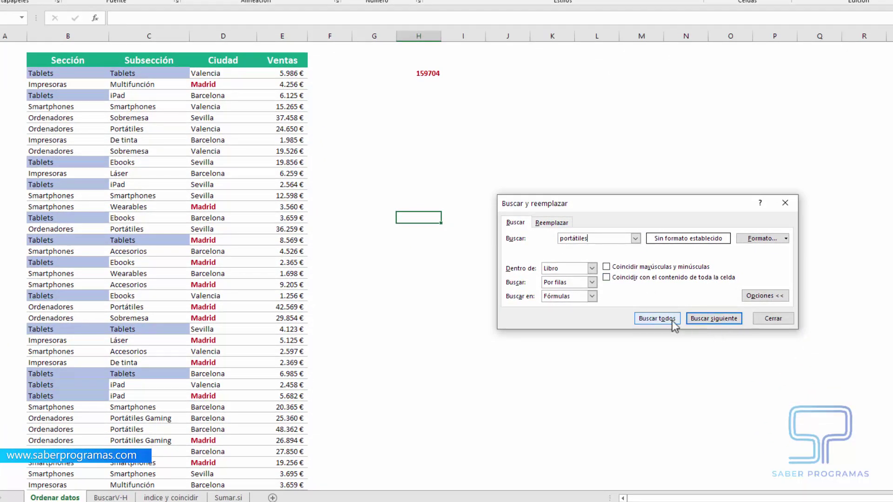
{"action": "left_click", "coordinate": [657, 318]}
{"action": "left_click_drag", "start_coordinate": [798, 387], "coordinate": [798, 446]}
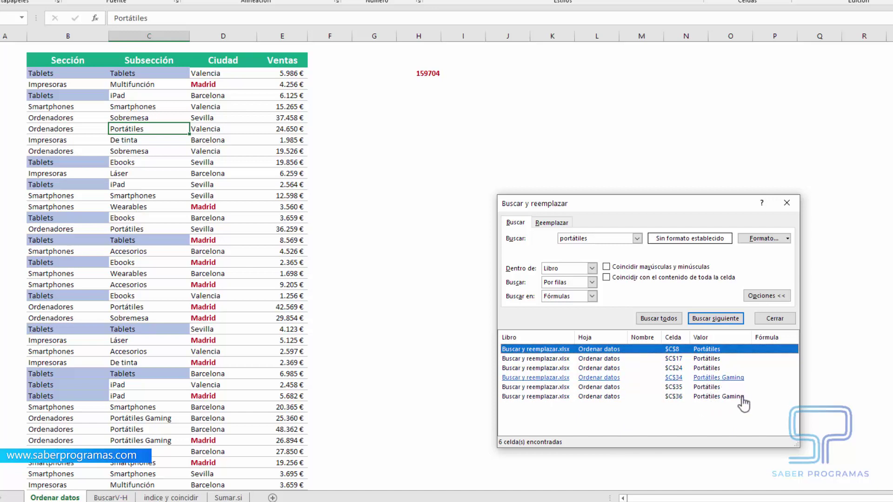
Require whole-cell matching to narrow the results to 4 cells (C8, C17, C24, C35), then close
{"action": "left_click", "coordinate": [606, 278]}
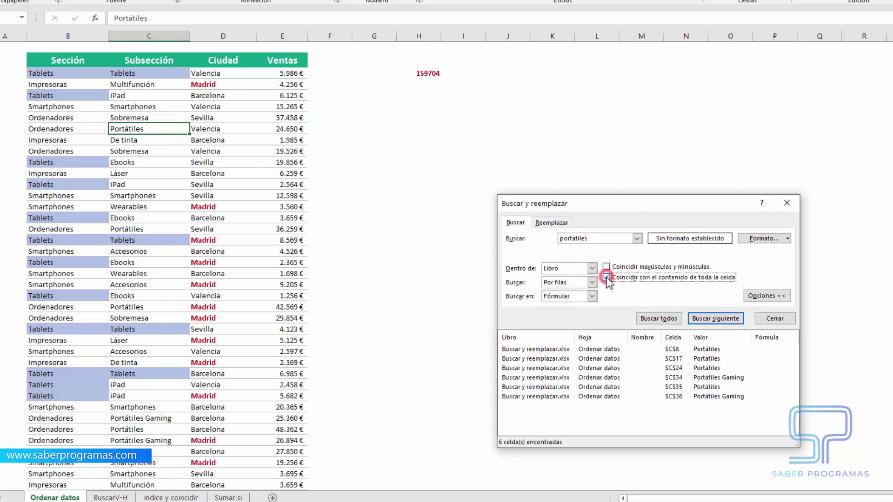
{"action": "left_click", "coordinate": [657, 319]}
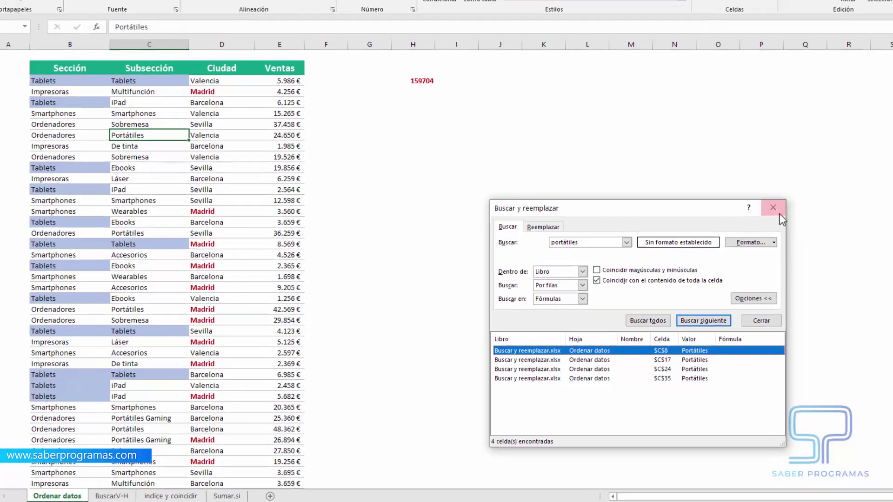
{"action": "left_click", "coordinate": [786, 203]}
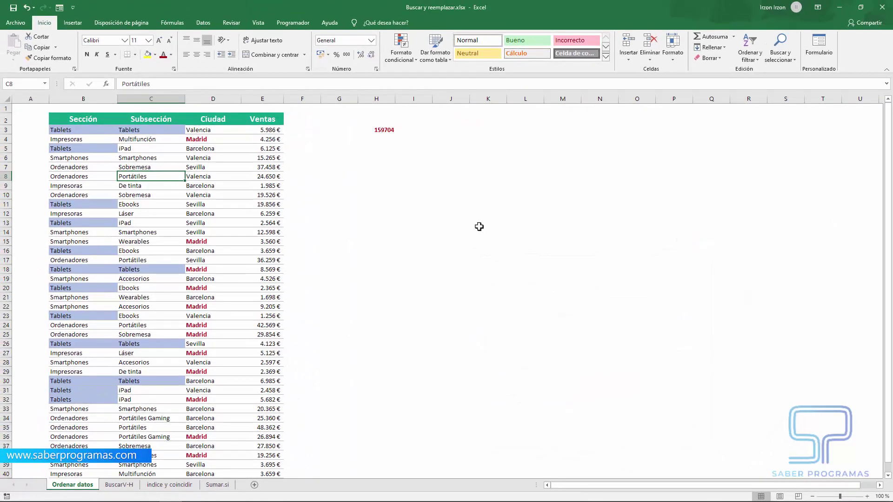
Undo the dark red font colour and open the Reemplazar dialog with Ctrl+L
{"action": "key", "text": "ctrl+z"}
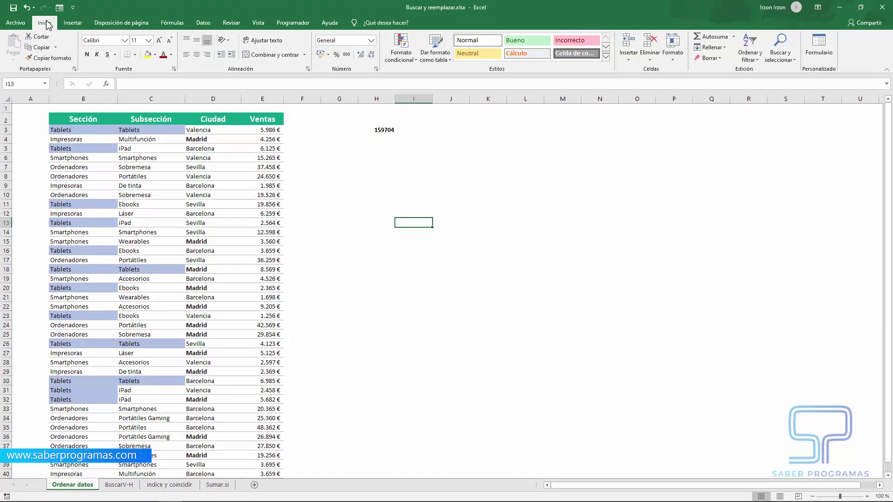
{"action": "left_click", "coordinate": [781, 51]}
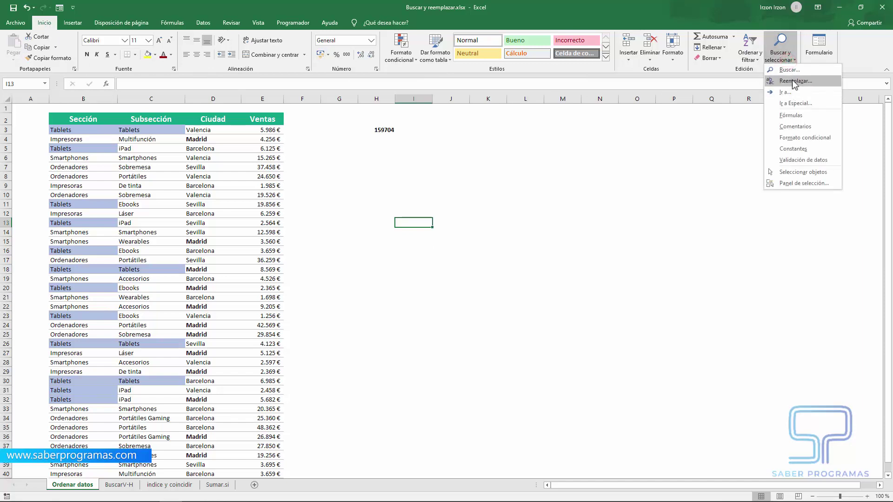
{"action": "left_click", "coordinate": [533, 226]}
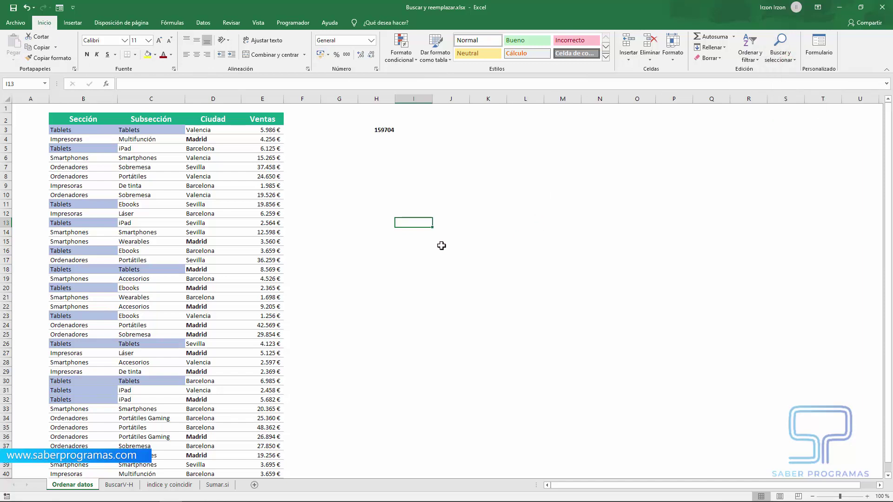
{"action": "key", "text": "ctrl+l"}
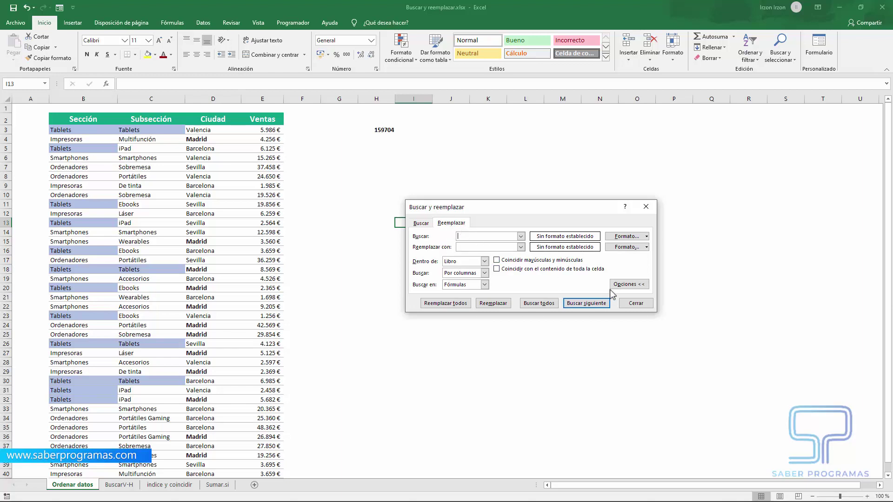
Limit the search to Hoja and enter 'Tablets' as the search term
{"action": "left_click", "coordinate": [628, 285]}
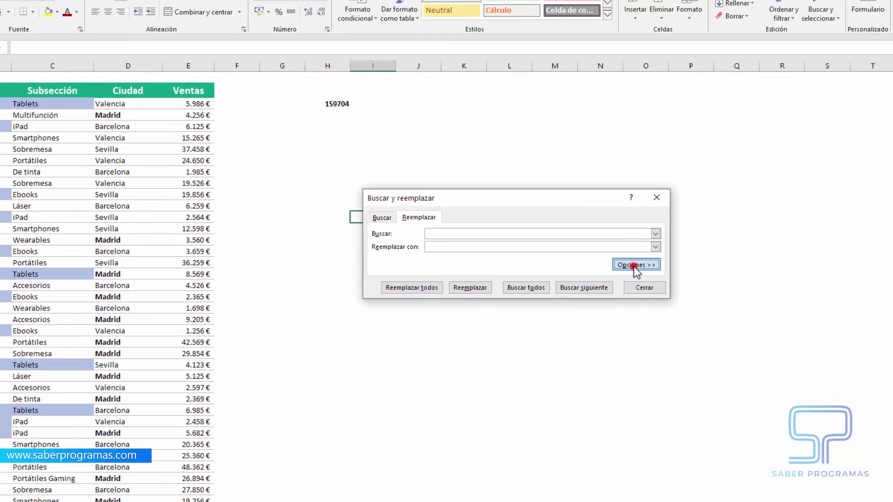
{"action": "left_click", "coordinate": [628, 262]}
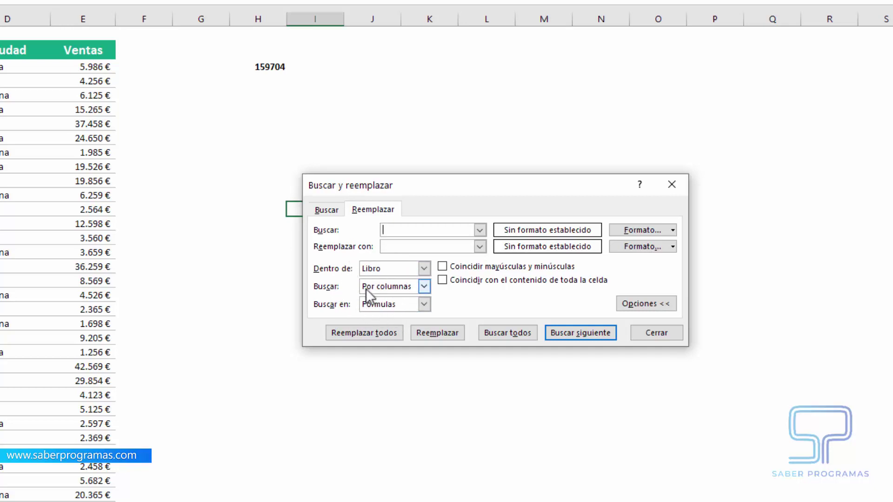
{"action": "left_click", "coordinate": [424, 269]}
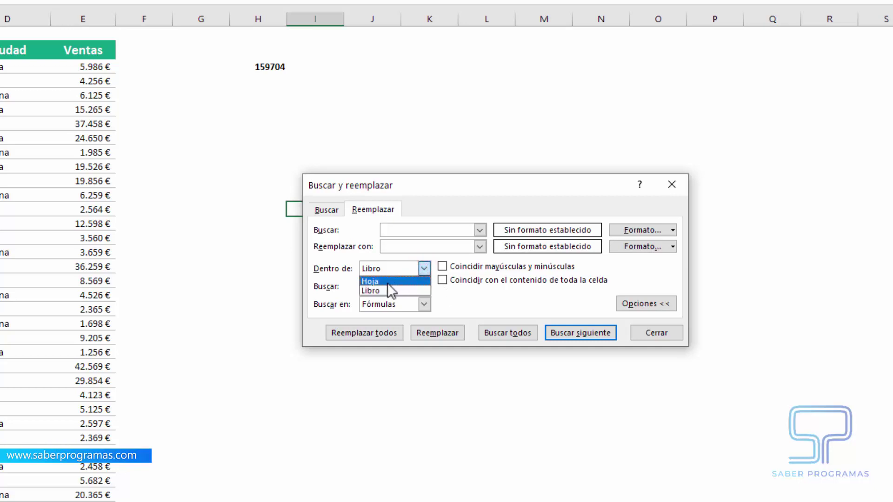
{"action": "left_click", "coordinate": [414, 230]}
{"action": "type", "text": "Tabl"}
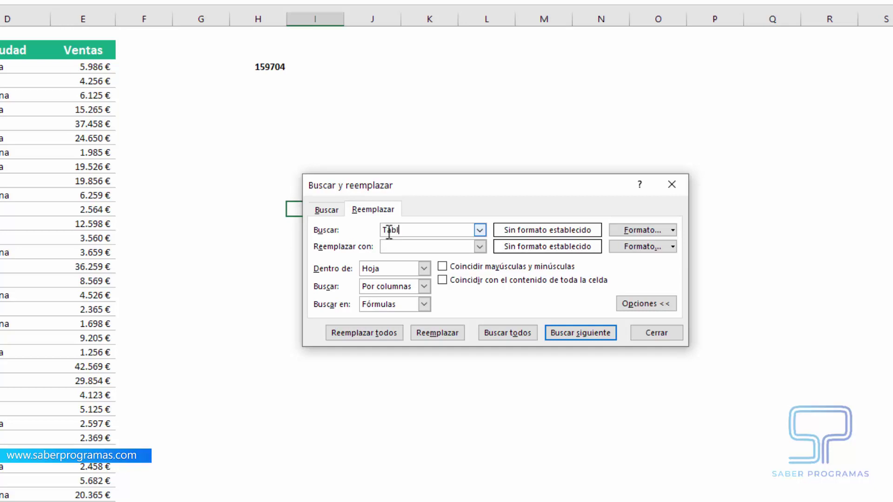
{"action": "type", "text": "ets"}
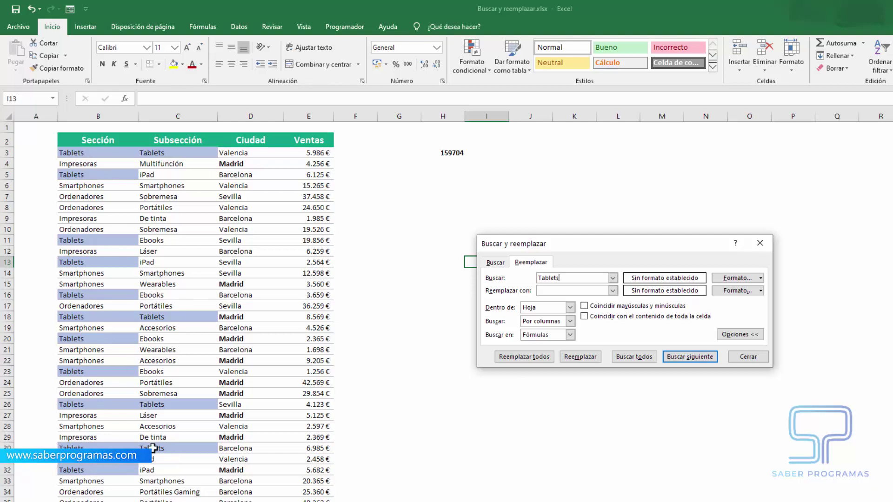
Enter 'Tablets' as the replacement and pick a light green fill as its format
{"action": "left_click", "coordinate": [565, 291]}
{"action": "type", "text": "Tablets"}
{"action": "left_click", "coordinate": [760, 291]}
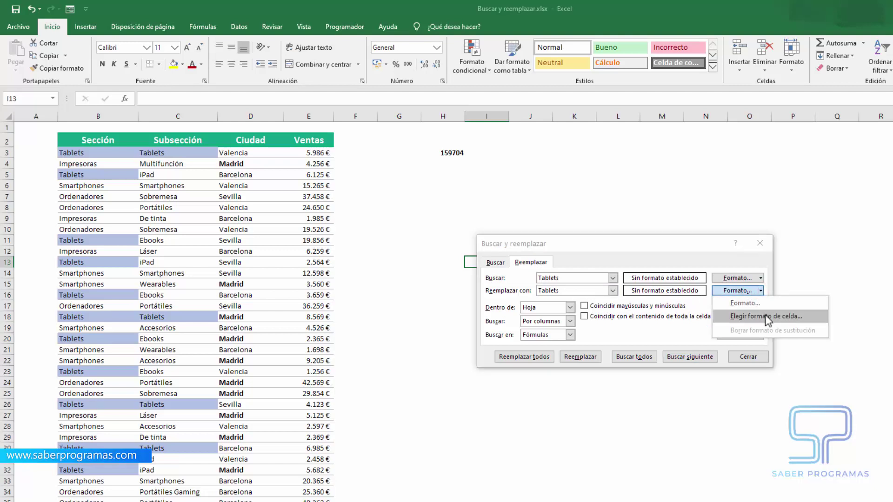
{"action": "left_click", "coordinate": [743, 303]}
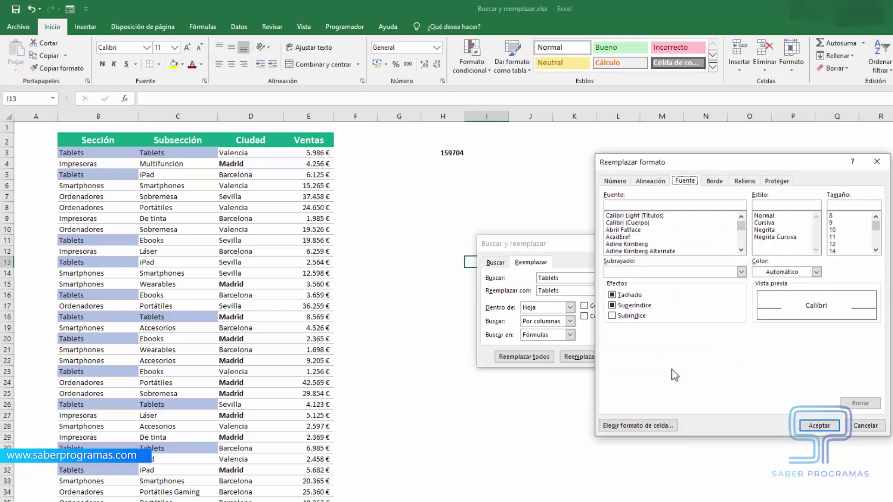
{"action": "left_click", "coordinate": [744, 181]}
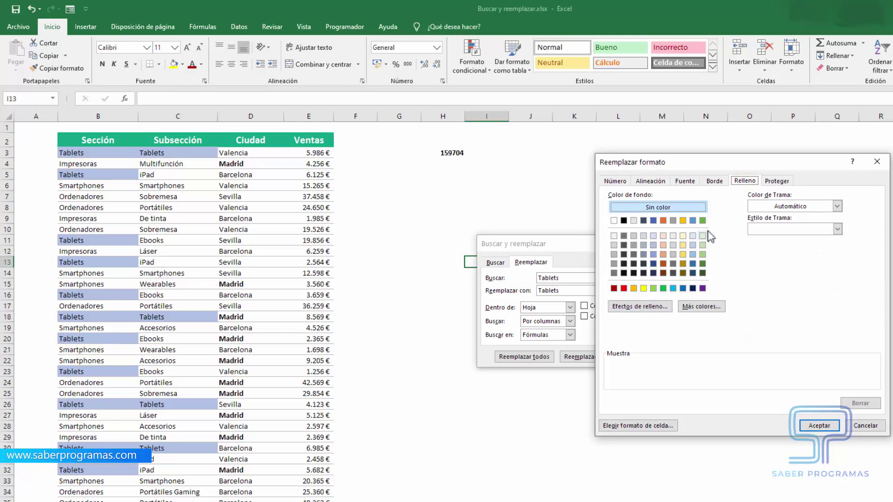
{"action": "left_click", "coordinate": [702, 236]}
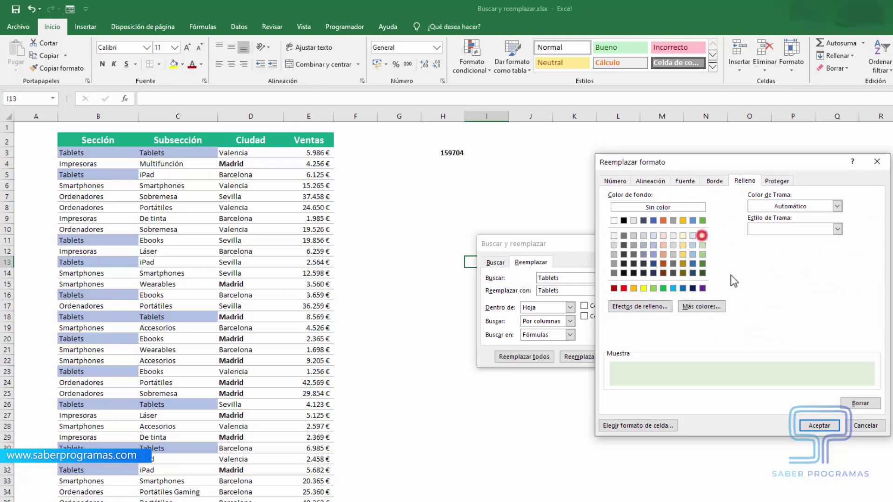
Confirm the light green format and replace all 16 Tablets cells with it
{"action": "left_click", "coordinate": [657, 181]}
{"action": "left_click", "coordinate": [681, 182]}
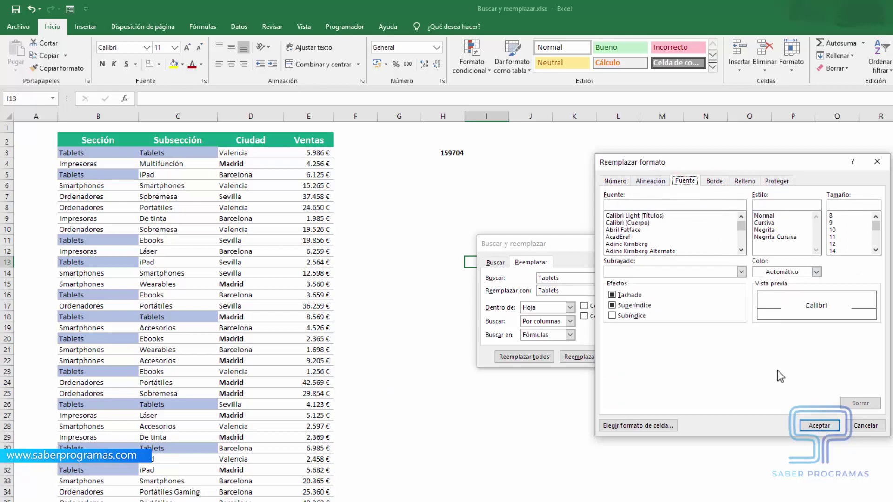
{"action": "left_click", "coordinate": [818, 425]}
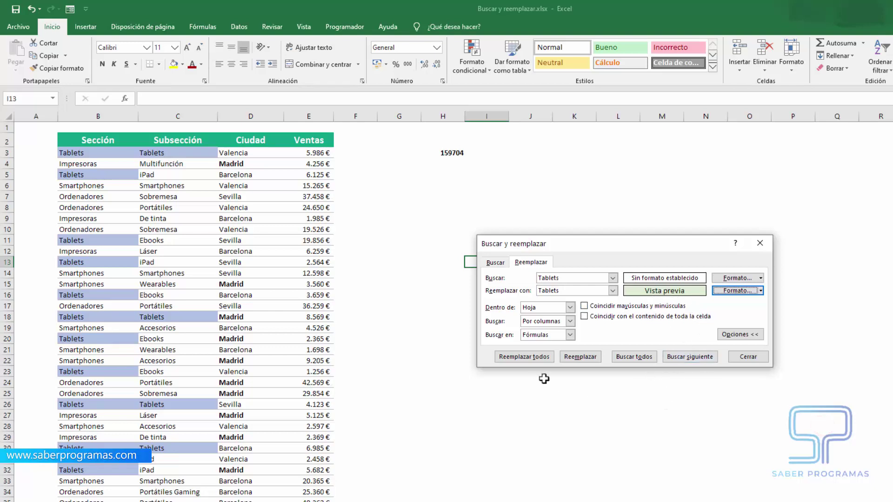
{"action": "left_click", "coordinate": [524, 356]}
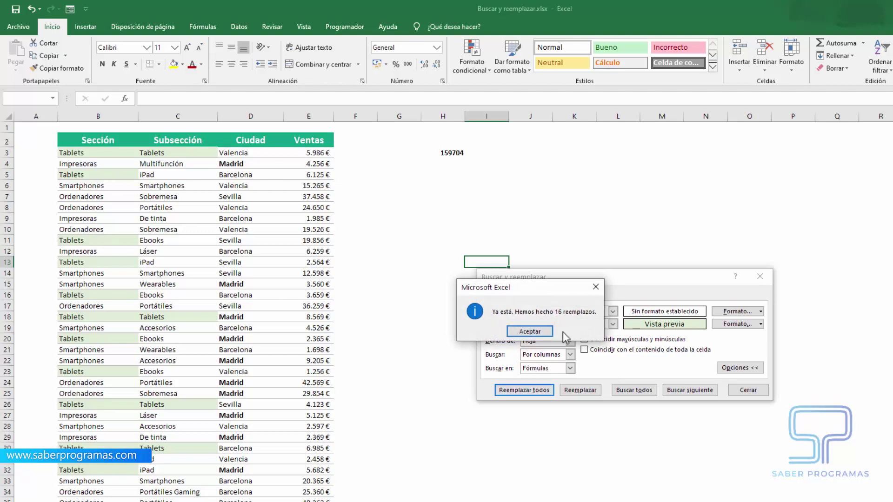
{"action": "left_click", "coordinate": [532, 331]}
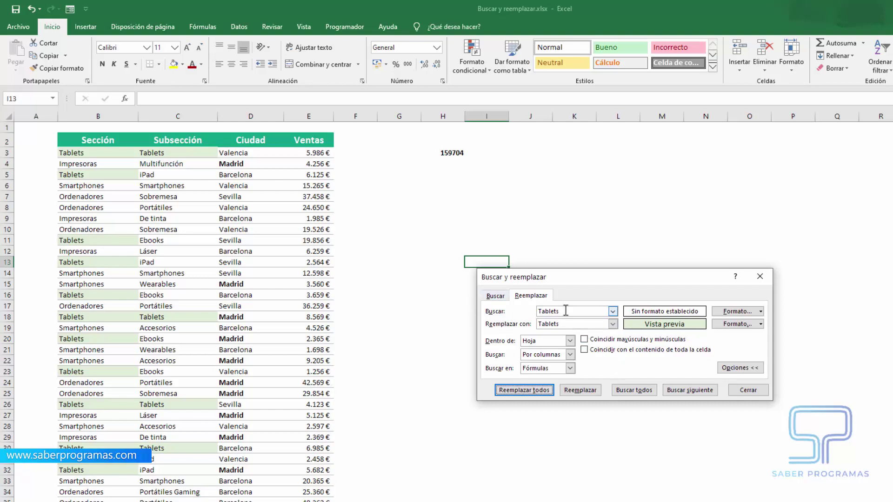
Clear the text from both the search and replacement boxes
{"action": "left_click", "coordinate": [565, 310]}
{"action": "key", "text": "BackSpace"}
{"action": "key", "text": "BackSpace"}
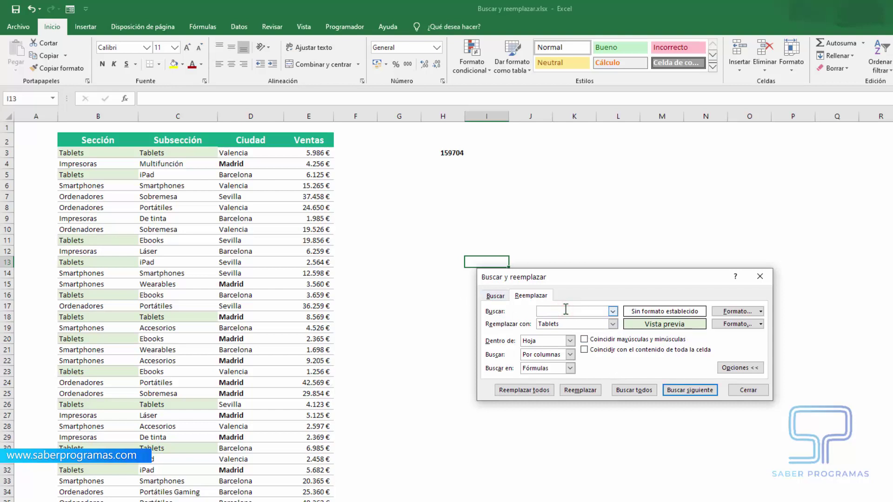
{"action": "double_click", "coordinate": [558, 324]}
{"action": "key", "text": "BackSpace"}
Take the search format from the green Ventas header cell E2
{"action": "left_click", "coordinate": [761, 312]}
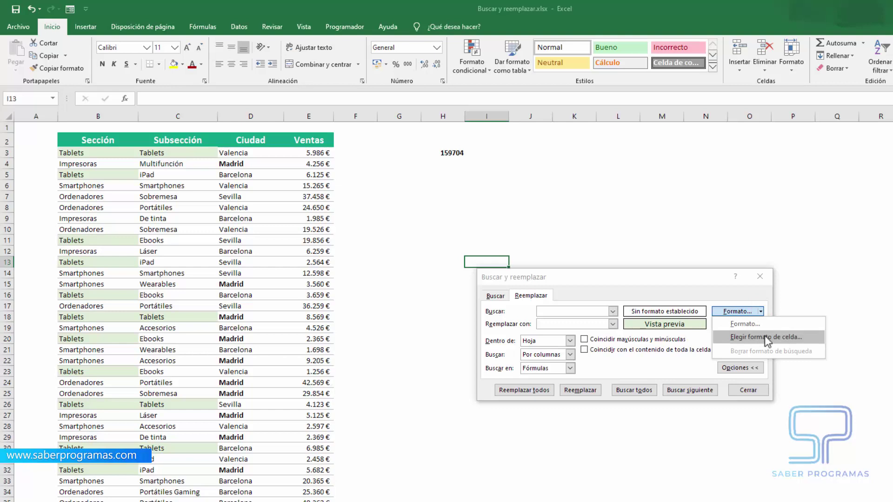
{"action": "left_click", "coordinate": [765, 335]}
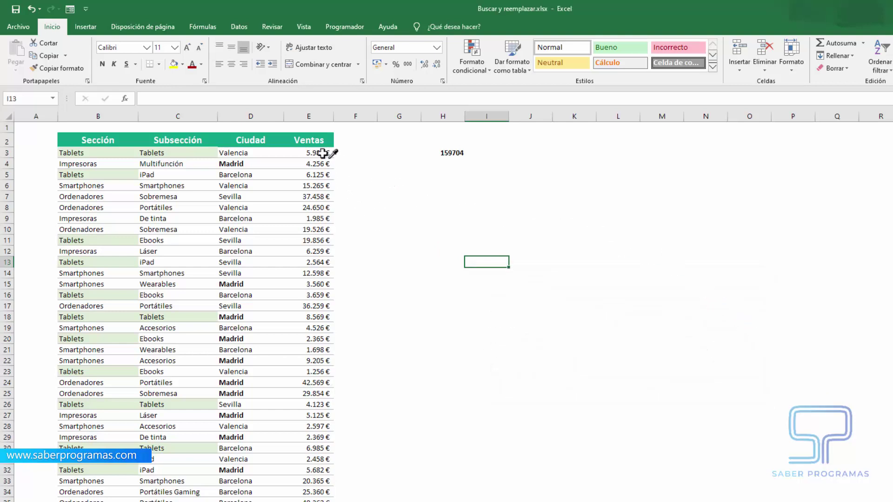
{"action": "left_click", "coordinate": [304, 138]}
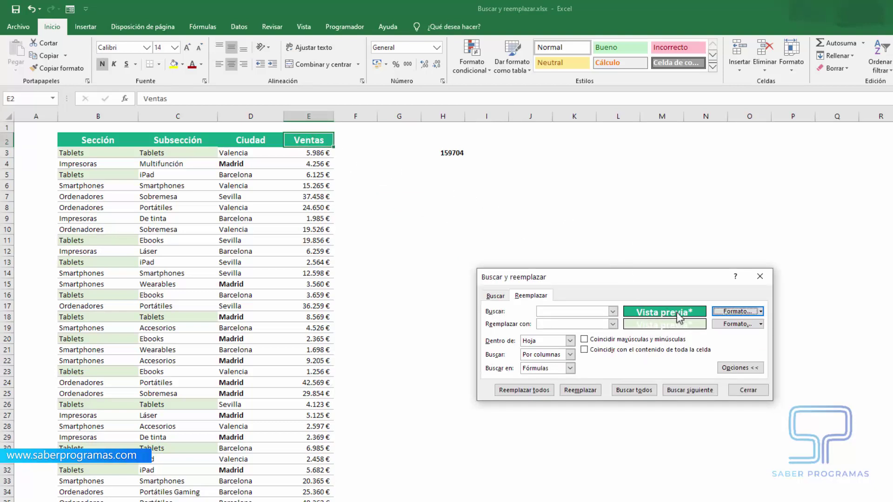
{"action": "left_click", "coordinate": [761, 324]}
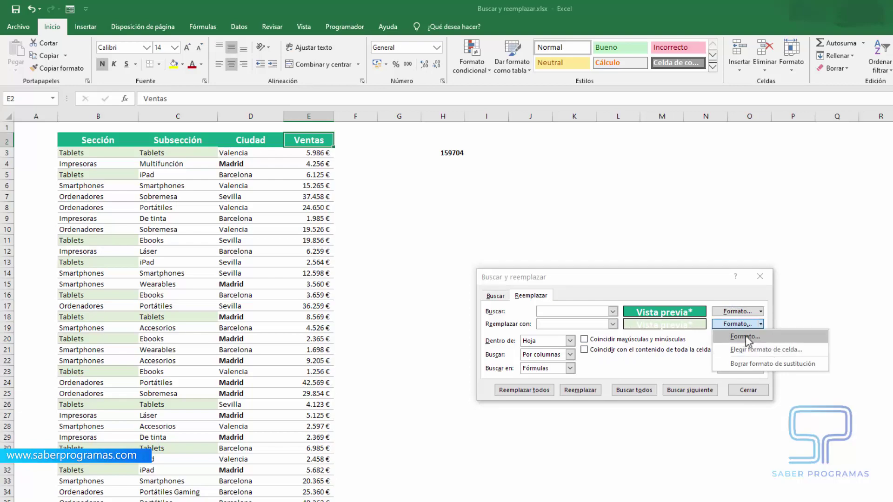
{"action": "left_click", "coordinate": [746, 335]}
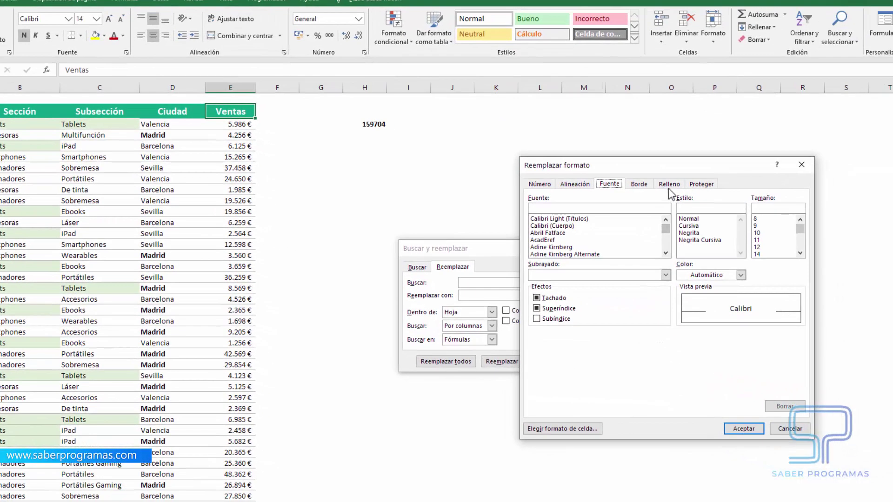
Set the replacement format to an orange fill with bold, dark grey font
{"action": "left_click", "coordinate": [669, 184]}
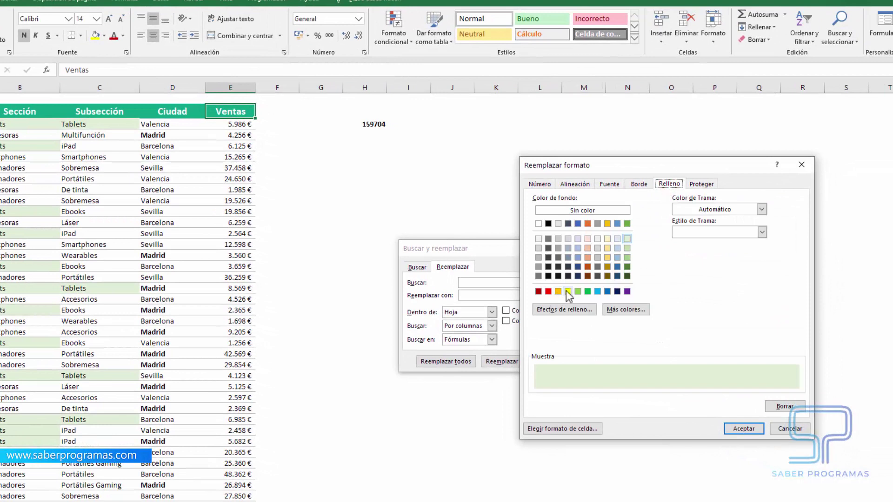
{"action": "left_click", "coordinate": [609, 185]}
{"action": "left_click", "coordinate": [740, 275]}
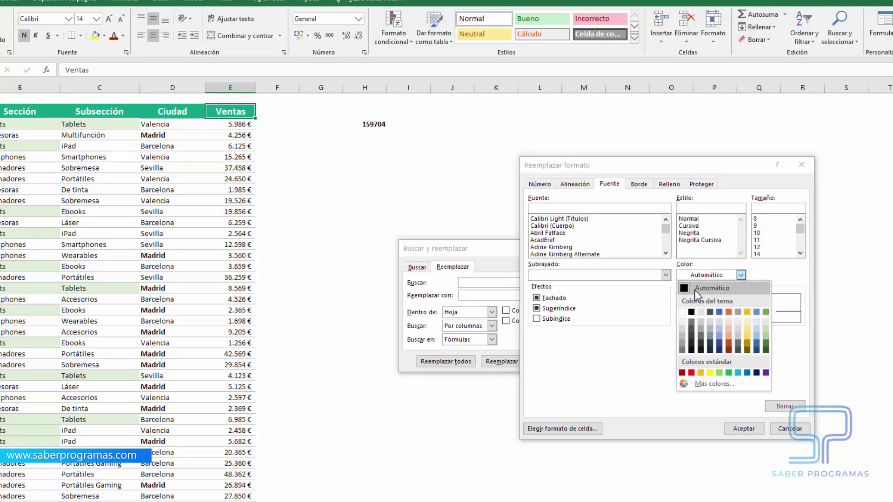
{"action": "left_click", "coordinate": [691, 328]}
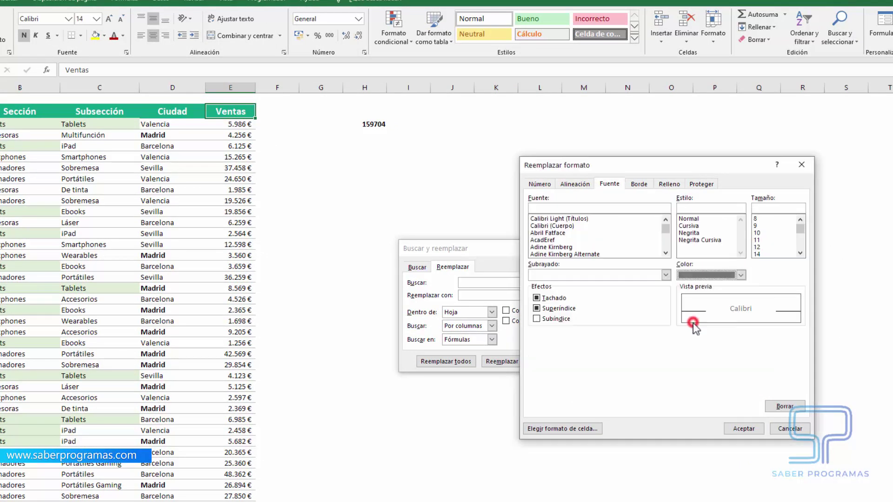
{"action": "left_click", "coordinate": [692, 234]}
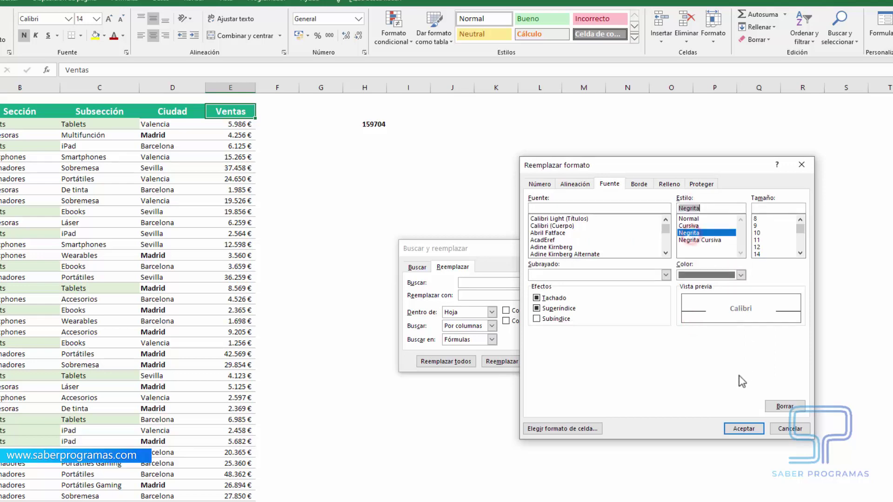
{"action": "left_click", "coordinate": [743, 428]}
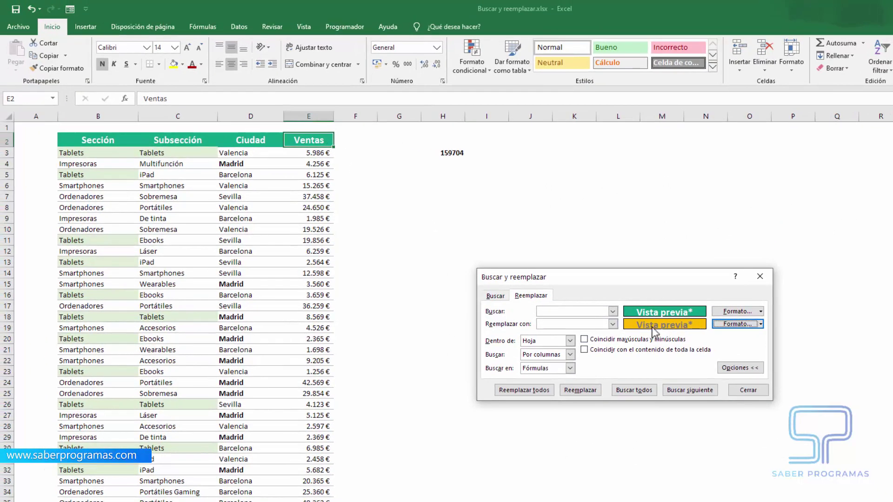
Replace all, turning the Subsección and Ventas headers orange (2 replacements), then close the dialog
{"action": "left_click", "coordinate": [530, 392]}
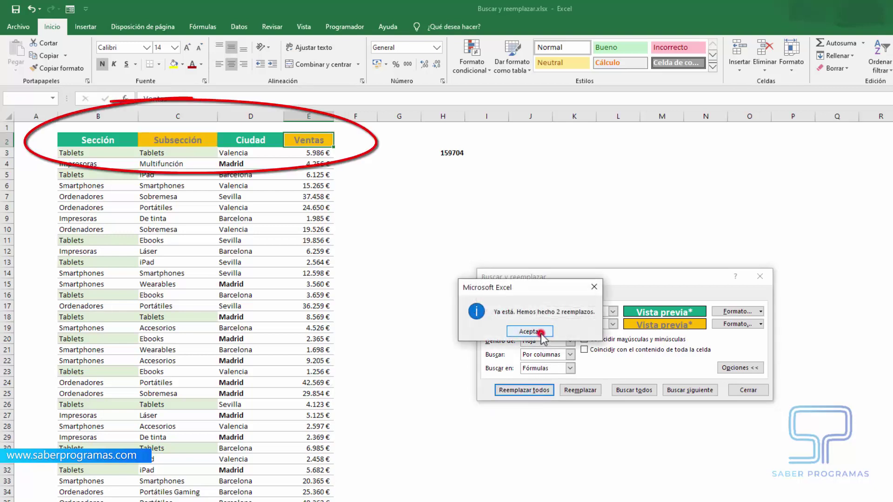
{"action": "left_click", "coordinate": [530, 331]}
{"action": "left_click", "coordinate": [756, 277]}
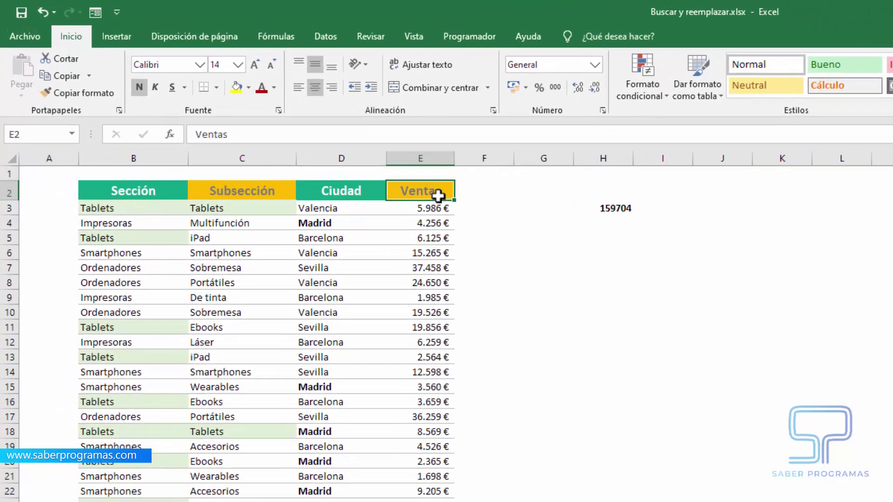
Inspect the Subsección, Ciudad and Sección header cells, then open the search format options
{"action": "left_click", "coordinate": [279, 189]}
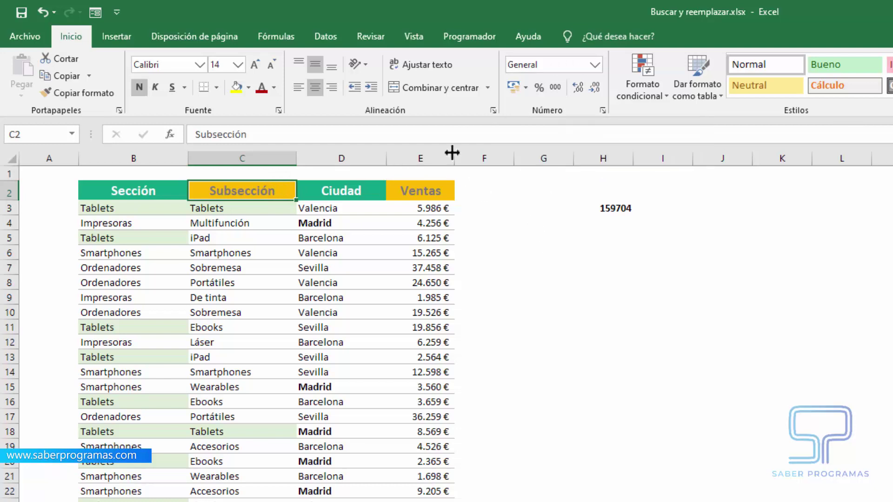
{"action": "left_click", "coordinate": [351, 191]}
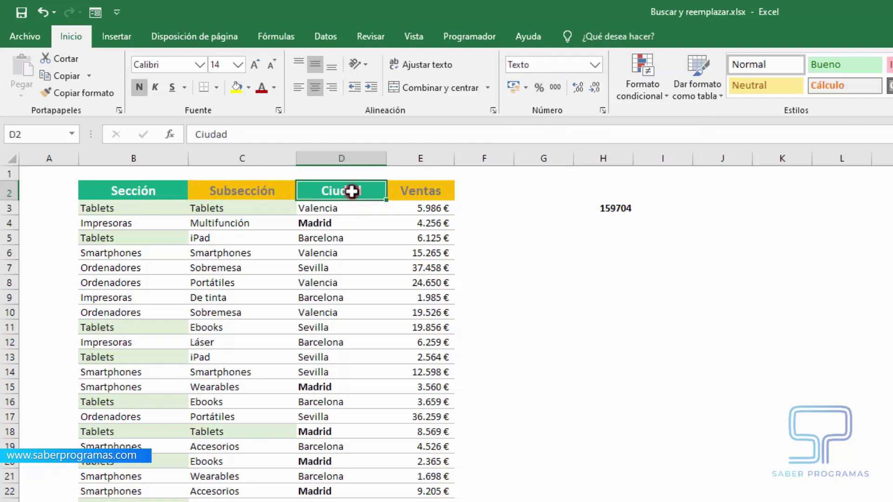
{"action": "left_click", "coordinate": [141, 191]}
{"action": "left_click", "coordinate": [635, 302]}
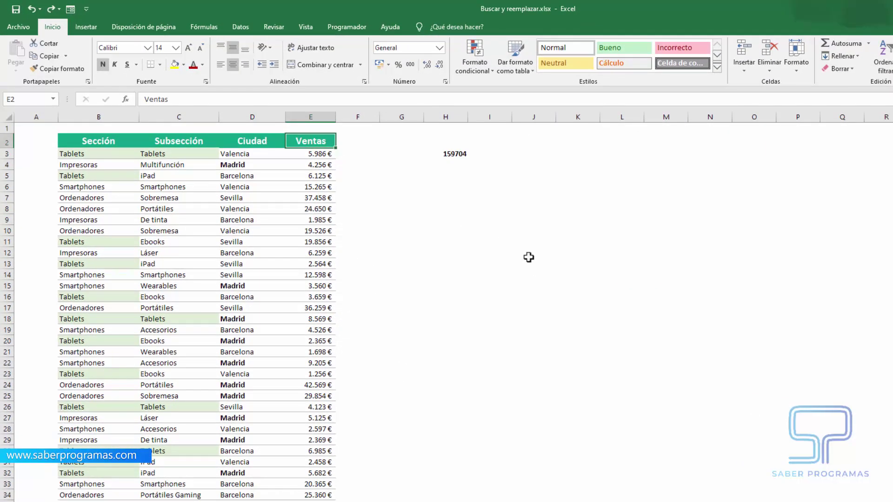
{"action": "left_click", "coordinate": [530, 262]}
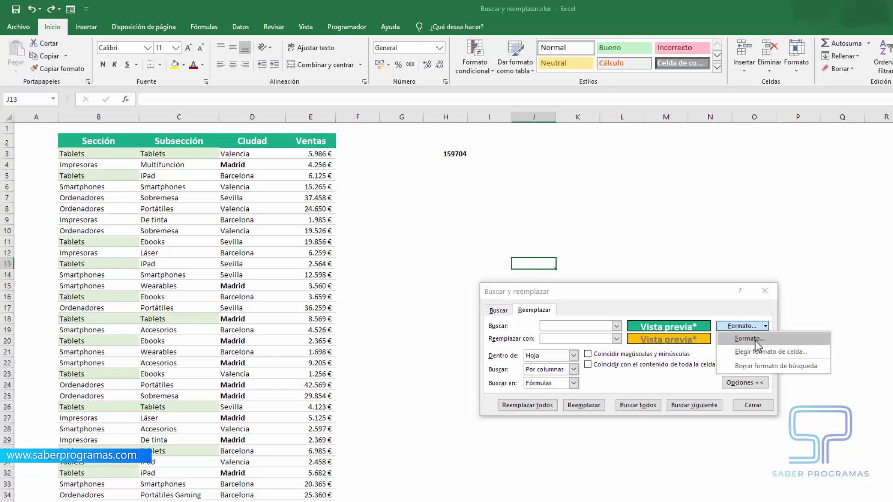
{"action": "left_click", "coordinate": [765, 291]}
{"action": "left_click", "coordinate": [277, 145]}
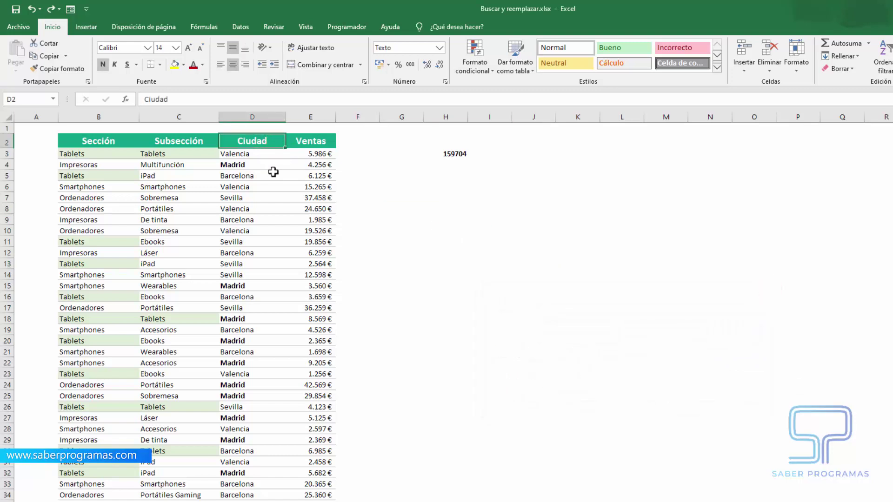
{"action": "left_click", "coordinate": [184, 65]}
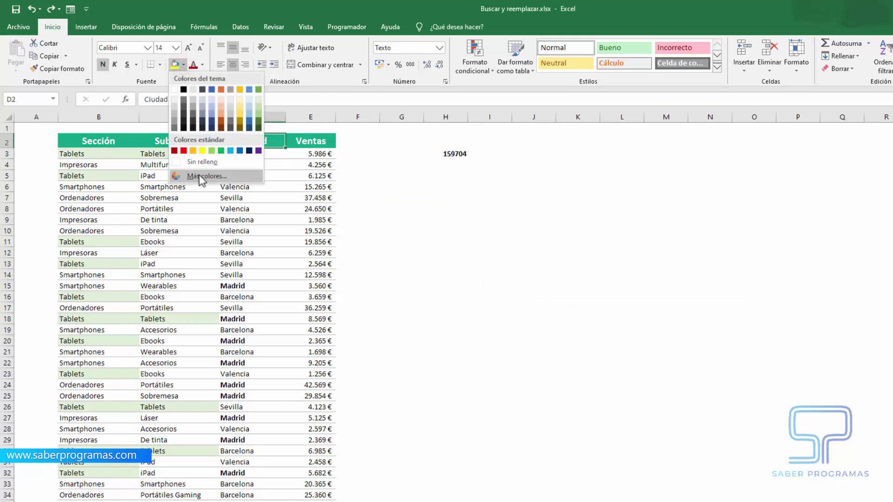
{"action": "left_click", "coordinate": [199, 174]}
{"action": "left_click_drag", "start_coordinate": [588, 105], "coordinate": [557, 175]}
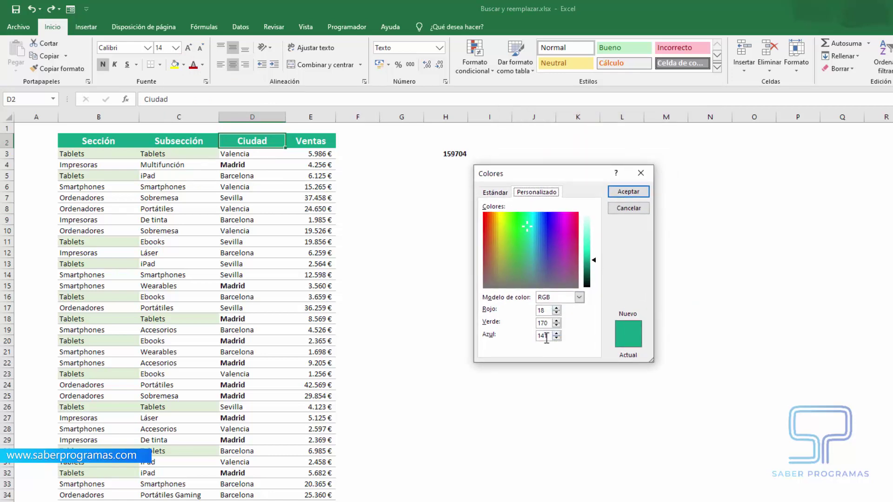
{"action": "left_click", "coordinate": [640, 174]}
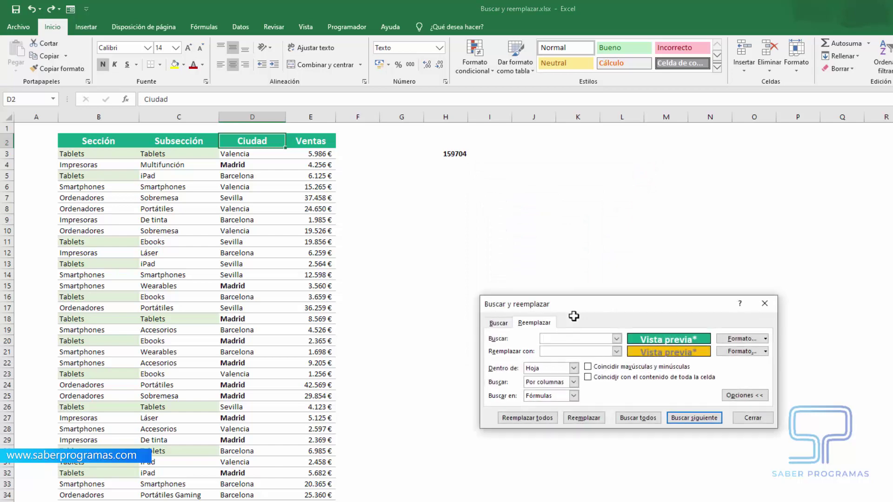
Clear the existing search format and start defining a new one
{"action": "left_click", "coordinate": [765, 351]}
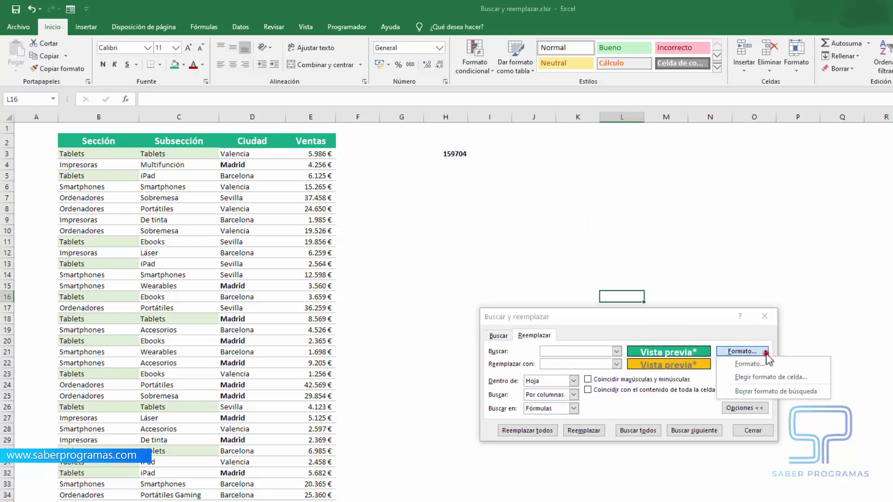
{"action": "left_click", "coordinate": [759, 388]}
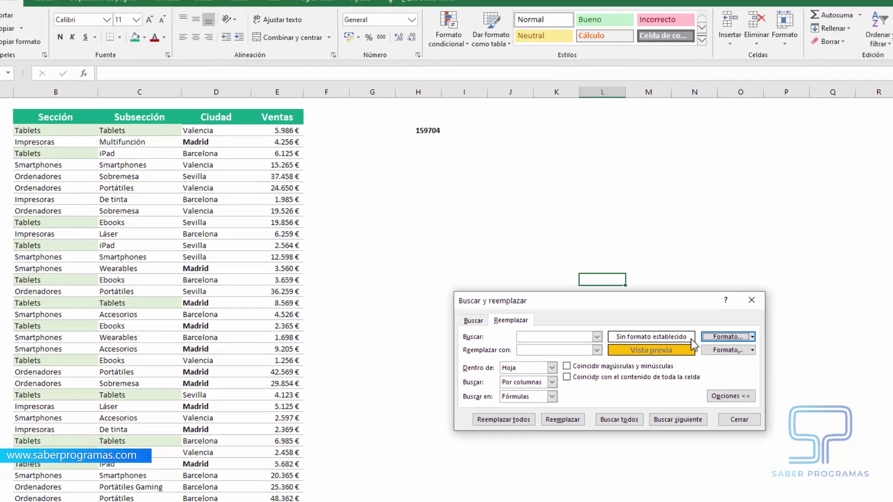
{"action": "left_click", "coordinate": [765, 351]}
{"action": "left_click", "coordinate": [719, 331]}
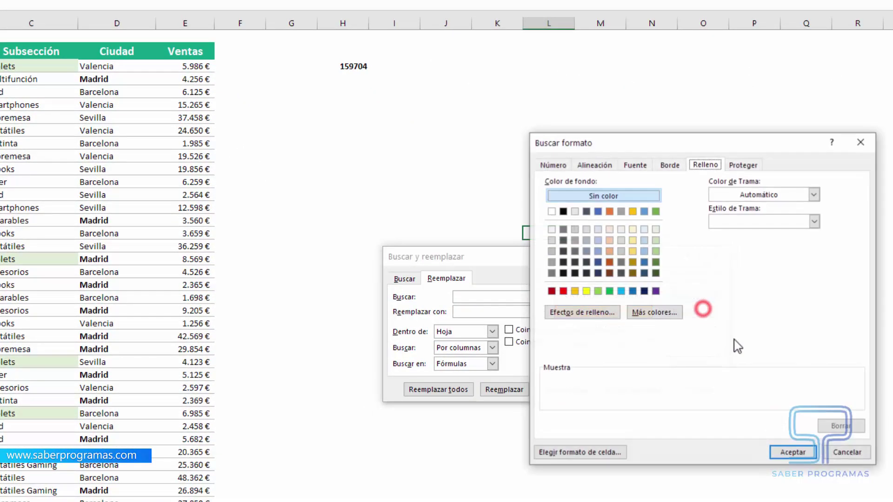
Set the search fill to custom RGB colour 18, 170, 141
{"action": "left_click", "coordinate": [654, 312]}
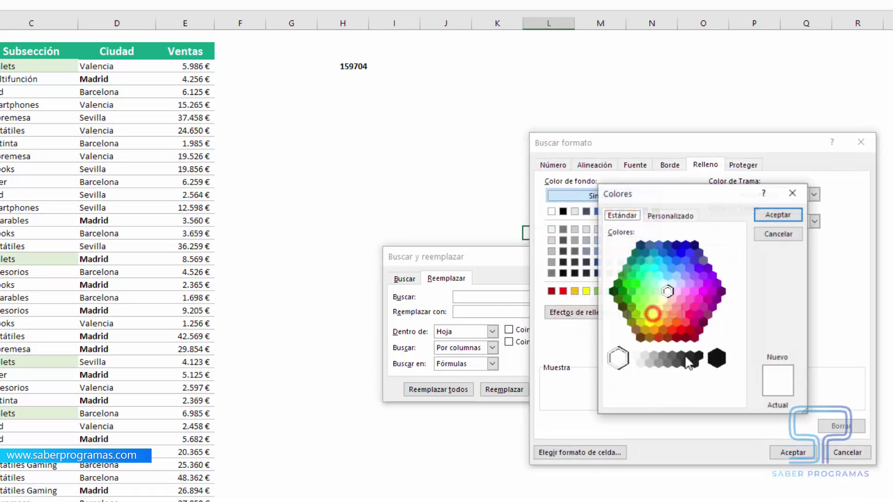
{"action": "left_click", "coordinate": [670, 216]}
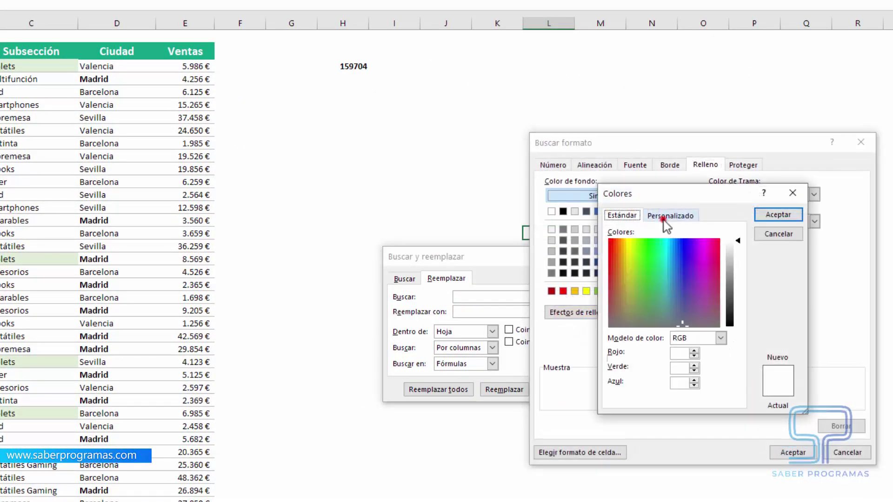
{"action": "left_click", "coordinate": [682, 352]}
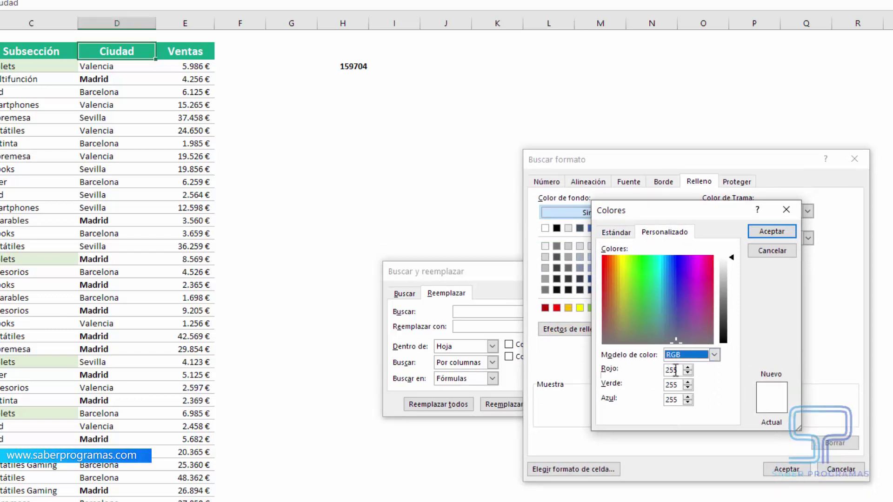
{"action": "double_click", "coordinate": [675, 370]}
{"action": "key", "text": "BackSpace"}
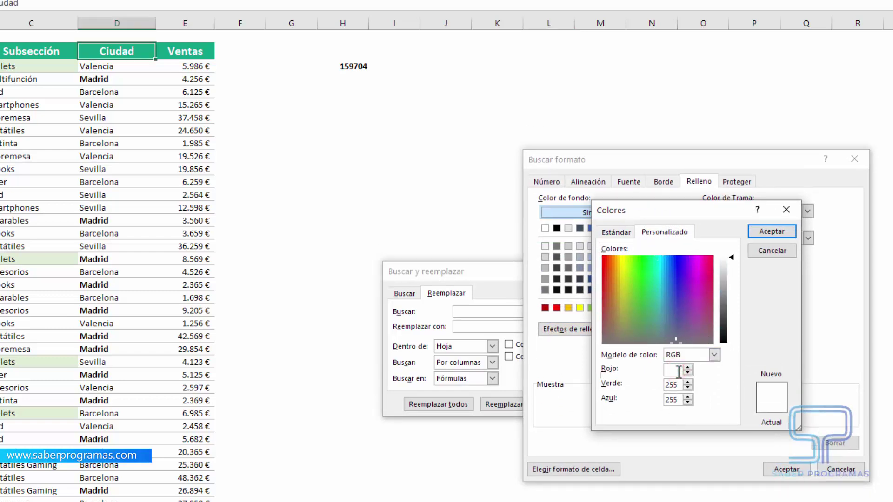
{"action": "type", "text": "18"}
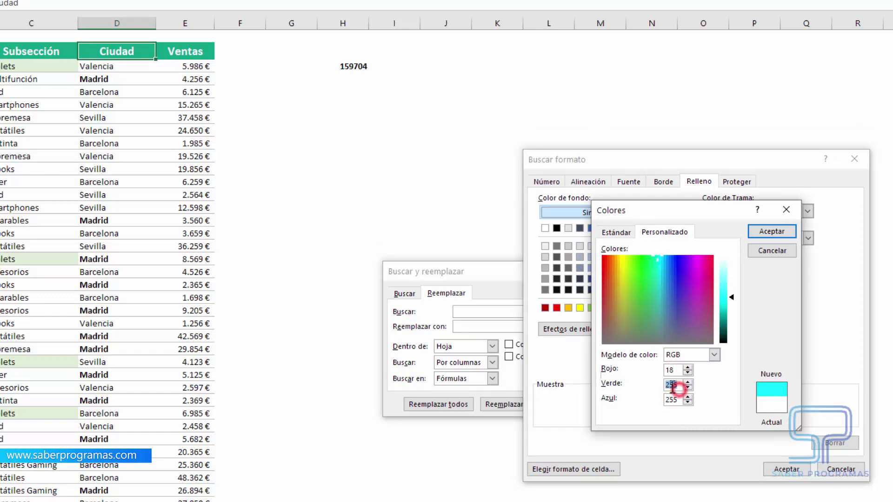
{"action": "double_click", "coordinate": [671, 386]}
{"action": "type", "text": "170"}
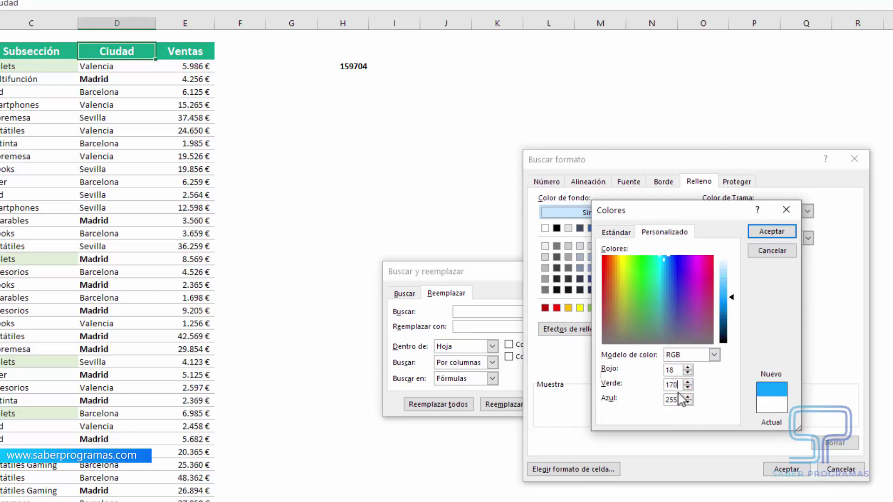
{"action": "double_click", "coordinate": [678, 401]}
{"action": "type", "text": "141"}
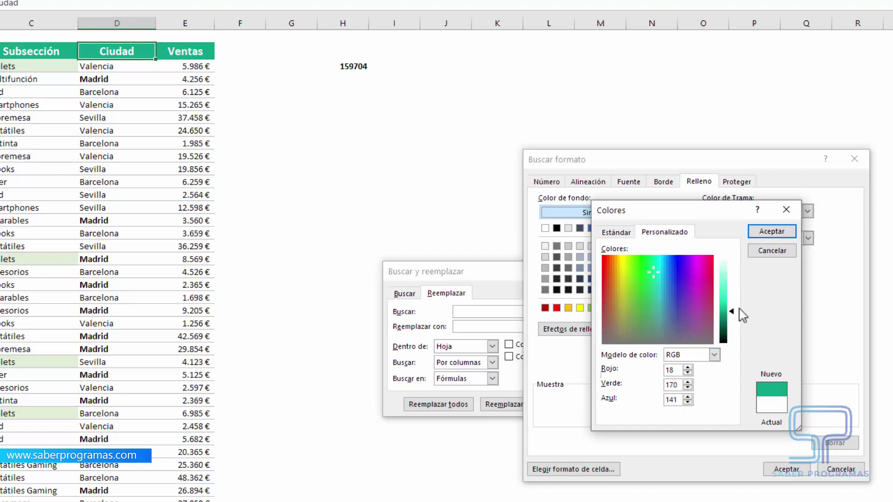
{"action": "left_click", "coordinate": [769, 233]}
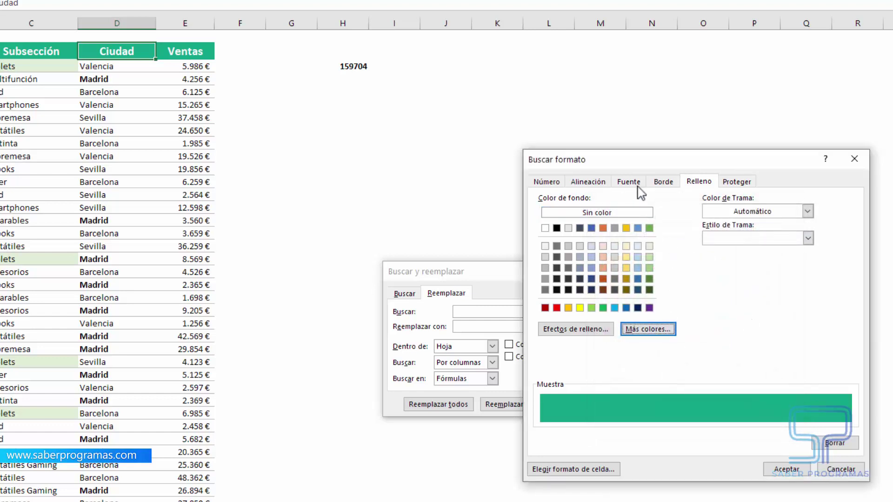
Require bold white font in the search format and confirm it
{"action": "left_click", "coordinate": [619, 180]}
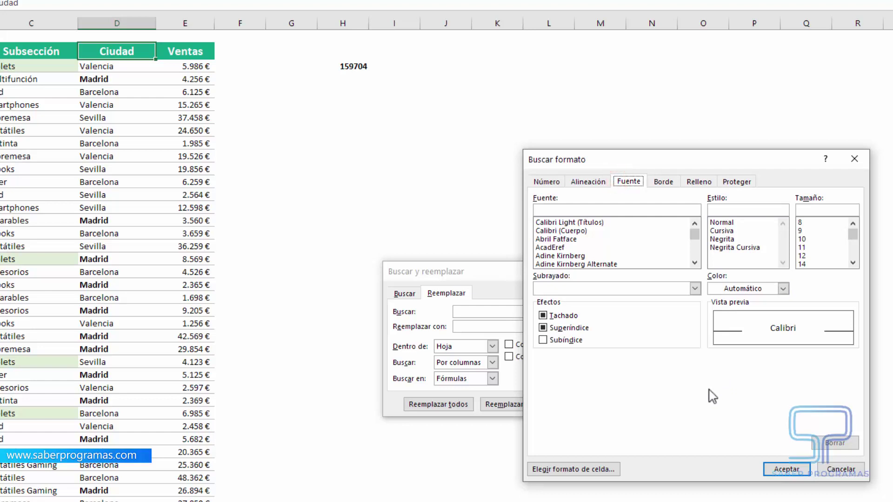
{"action": "left_click", "coordinate": [723, 239]}
{"action": "left_click", "coordinate": [794, 291]}
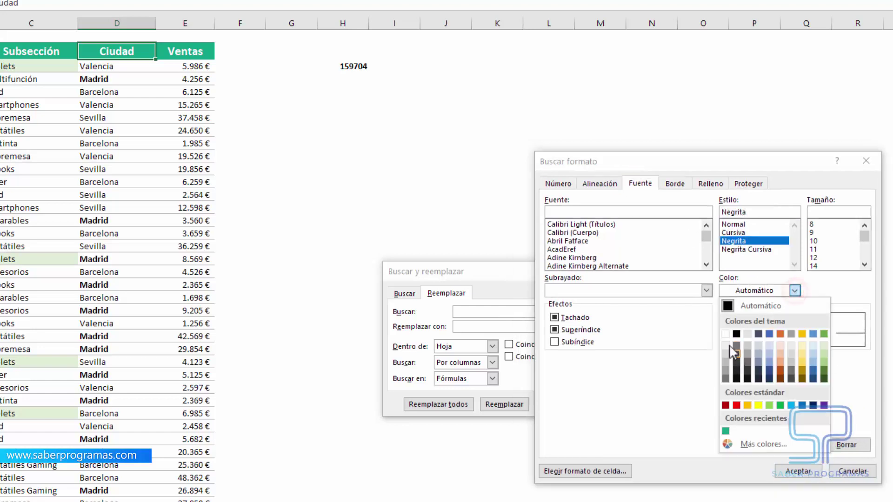
{"action": "left_click", "coordinate": [728, 338]}
{"action": "left_click", "coordinate": [798, 471]}
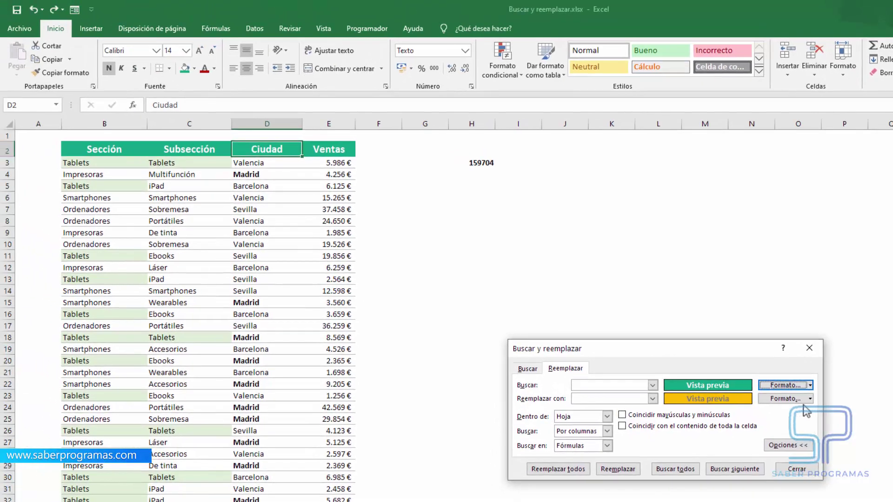
Replace all four green header fills with the orange format, confirm 4 replacements, and close the dialog
{"action": "left_click", "coordinate": [809, 398]}
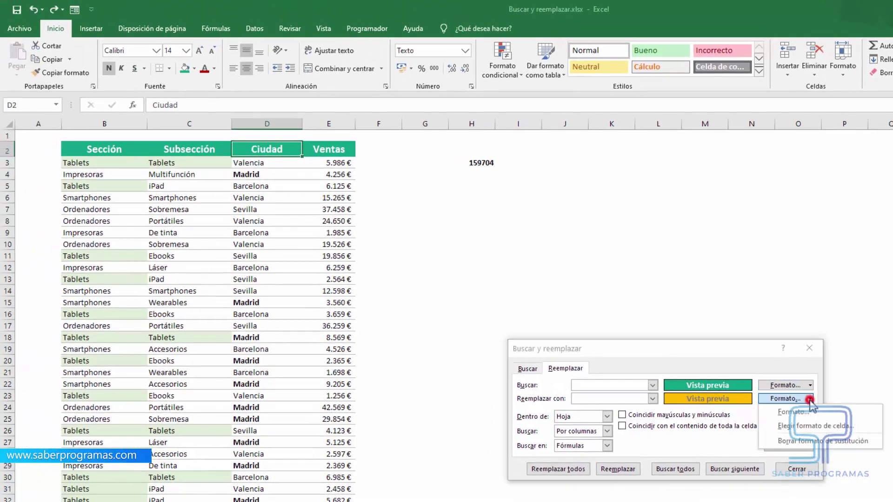
{"action": "left_click", "coordinate": [716, 412]}
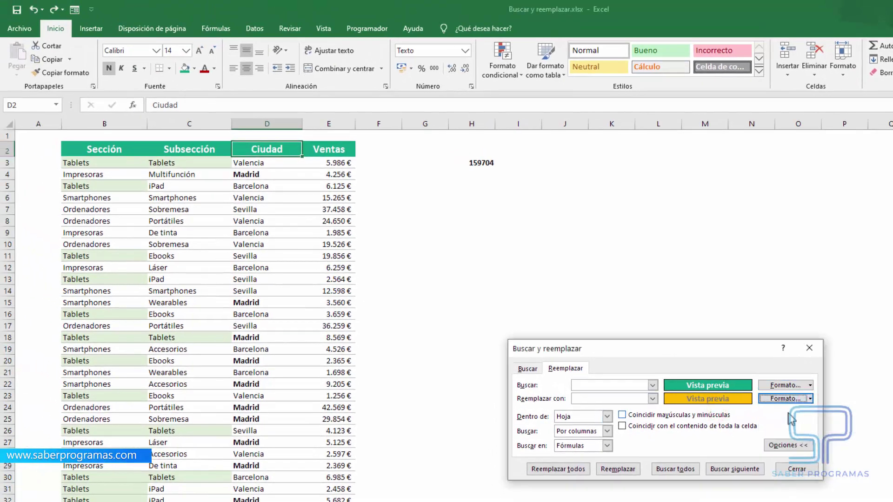
{"action": "left_click", "coordinate": [558, 470]}
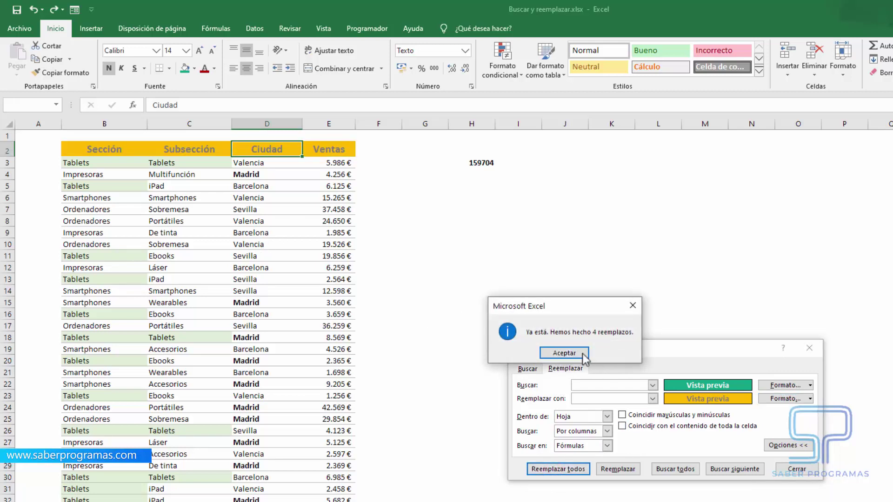
{"action": "left_click", "coordinate": [564, 353]}
{"action": "left_click", "coordinate": [812, 348]}
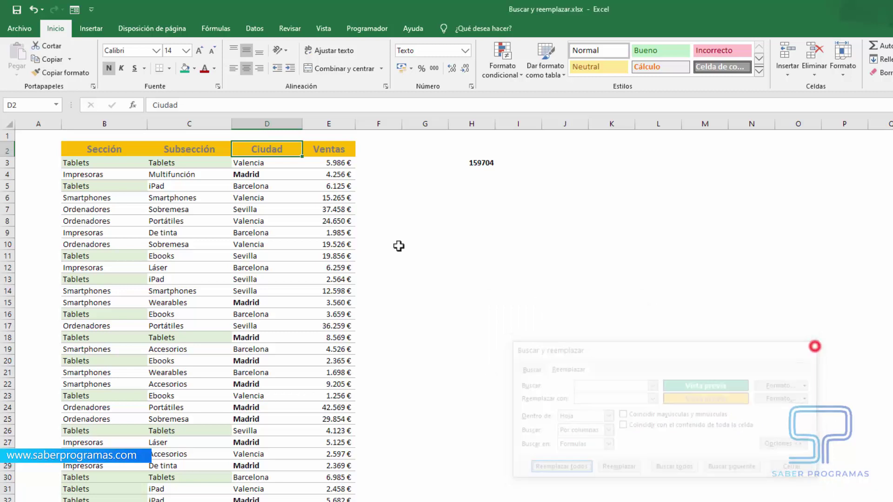
{"action": "left_click", "coordinate": [333, 150]}
{"action": "left_click", "coordinate": [265, 149]}
{"action": "left_click", "coordinate": [519, 278]}
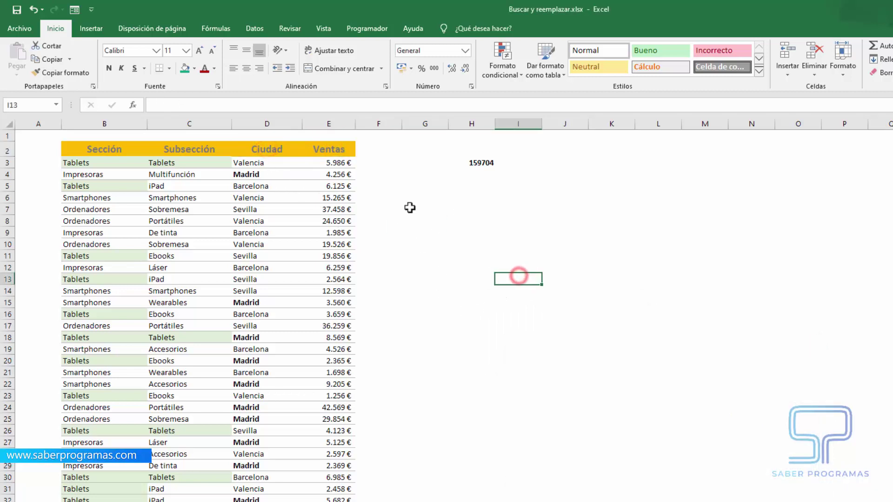